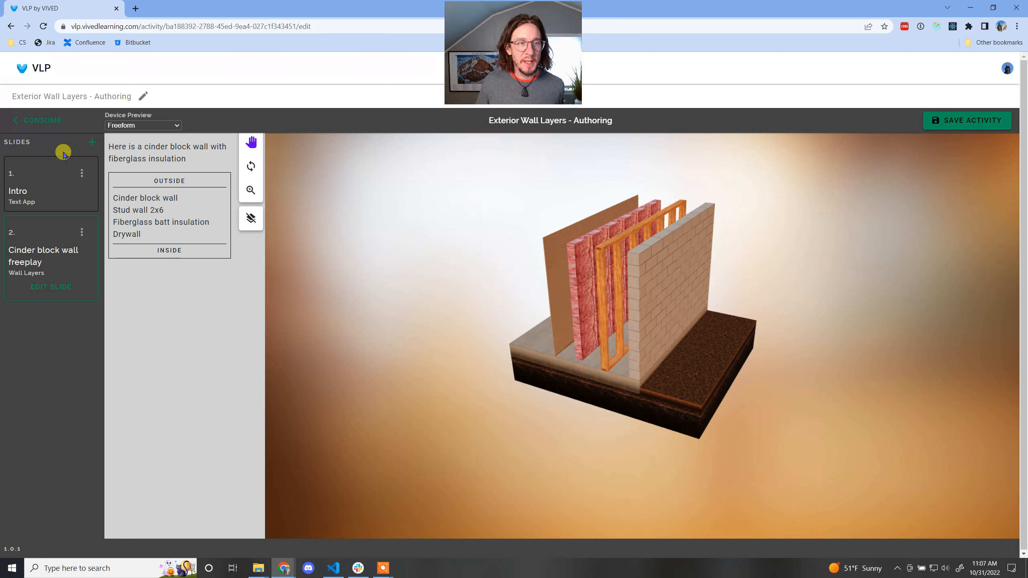
Add a new Wall Layers slide to the activity and set its challenge type to Question.
{"action": "left_click", "coordinate": [92, 141]}
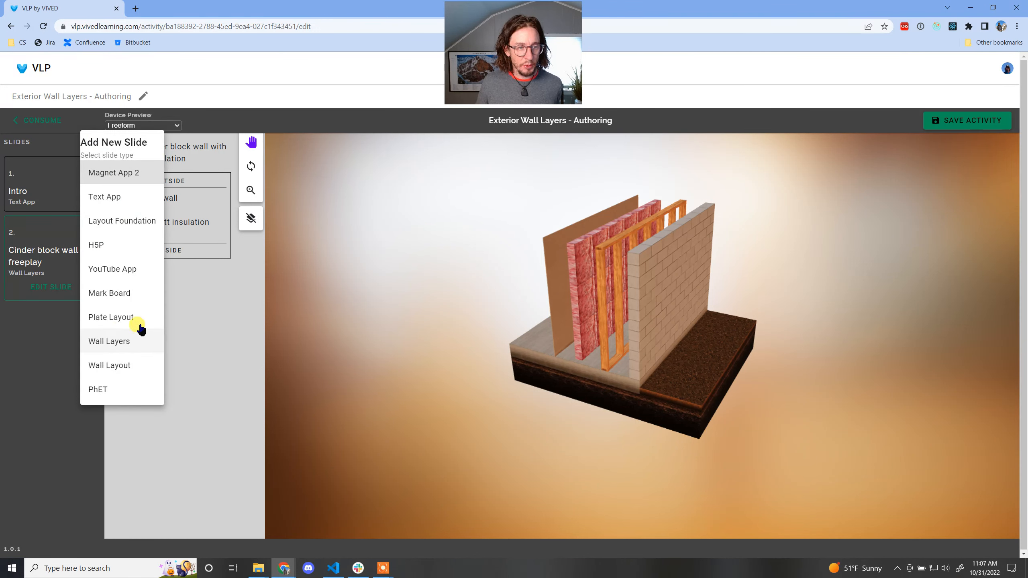
{"action": "left_click", "coordinate": [118, 340]}
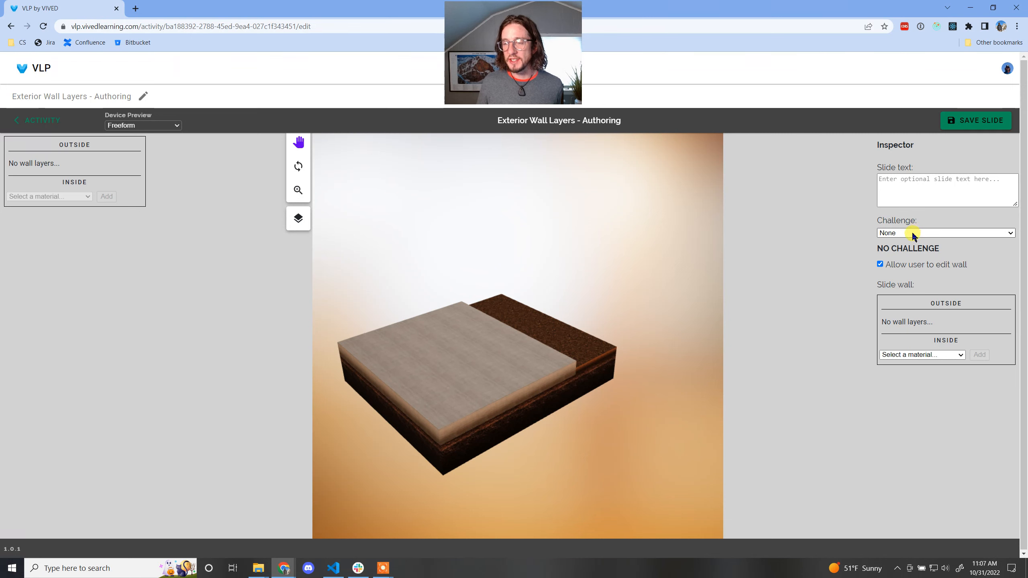
{"action": "left_click_drag", "start_coordinate": [896, 222], "coordinate": [879, 223]}
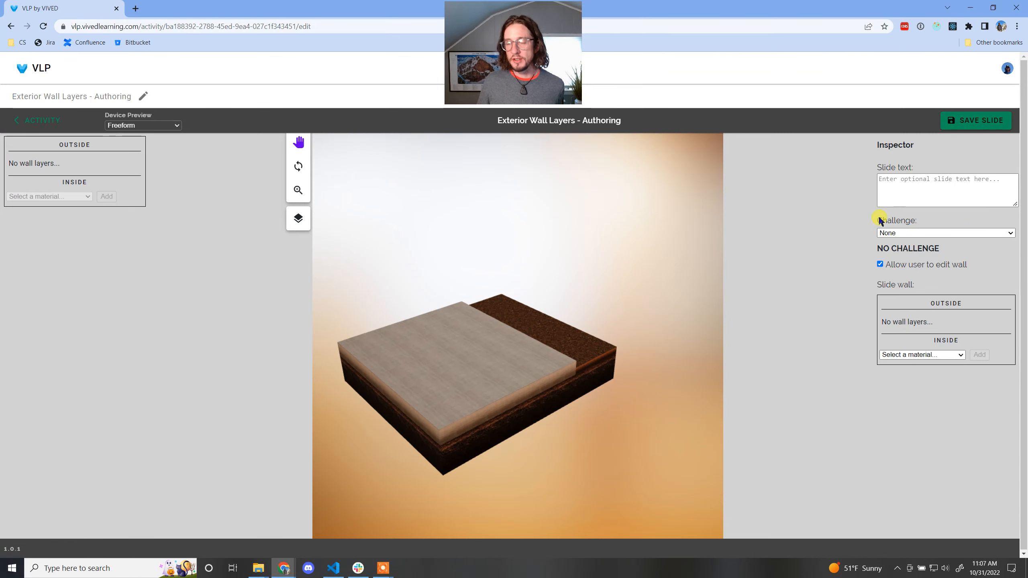
{"action": "left_click", "coordinate": [930, 234]}
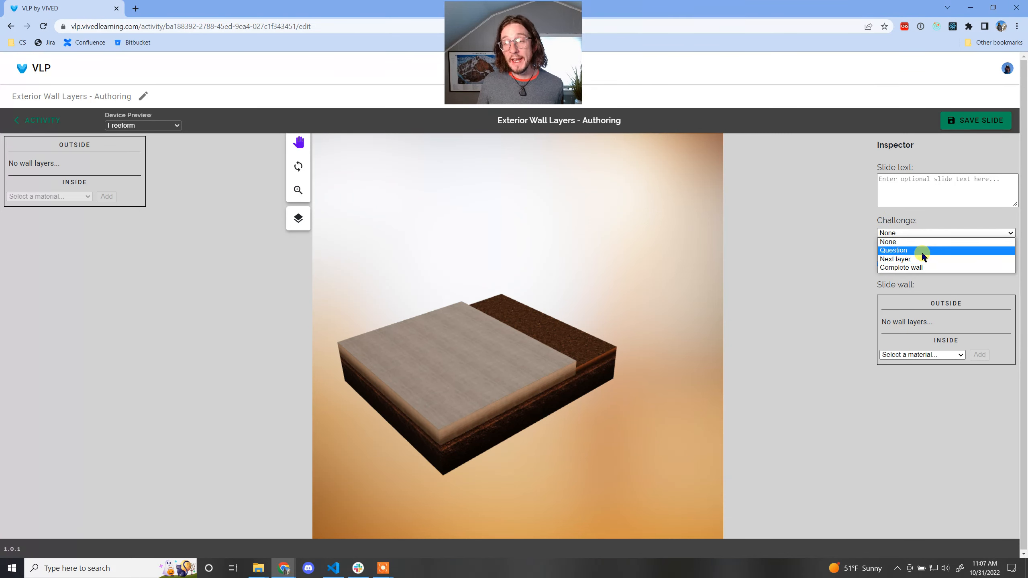
{"action": "left_click", "coordinate": [923, 250]}
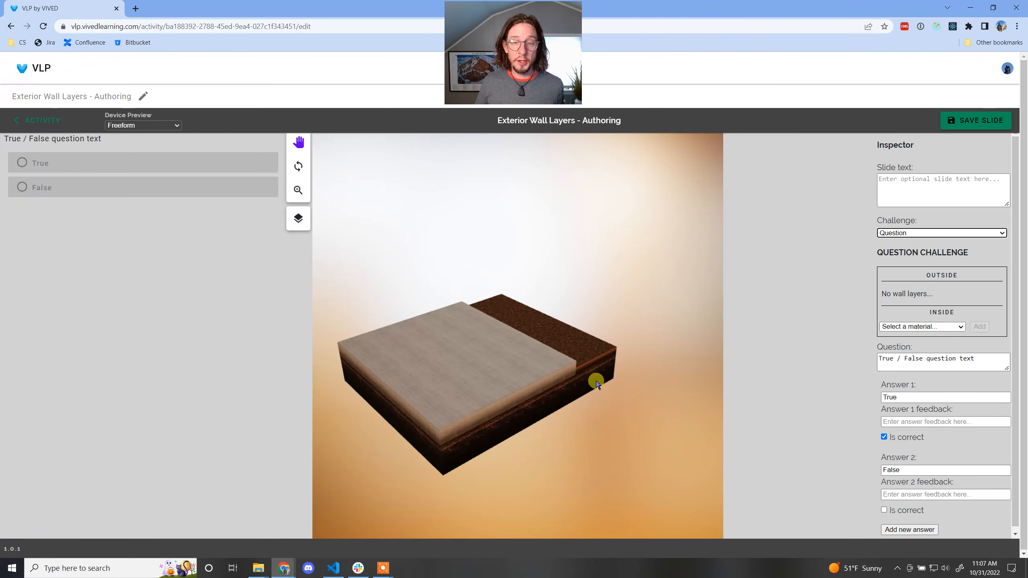
Add a Brick veneer wall layer and a Stud wall 2x6 layer to the question's wall.
{"action": "left_click_drag", "start_coordinate": [596, 382], "coordinate": [399, 392]}
{"action": "left_click_drag", "start_coordinate": [631, 389], "coordinate": [551, 372]}
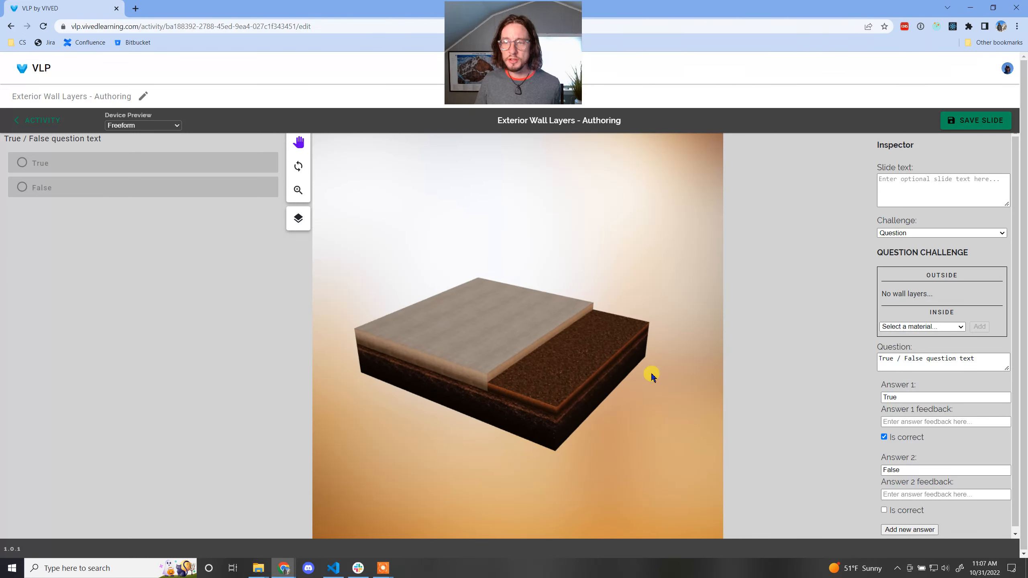
{"action": "left_click", "coordinate": [916, 326]}
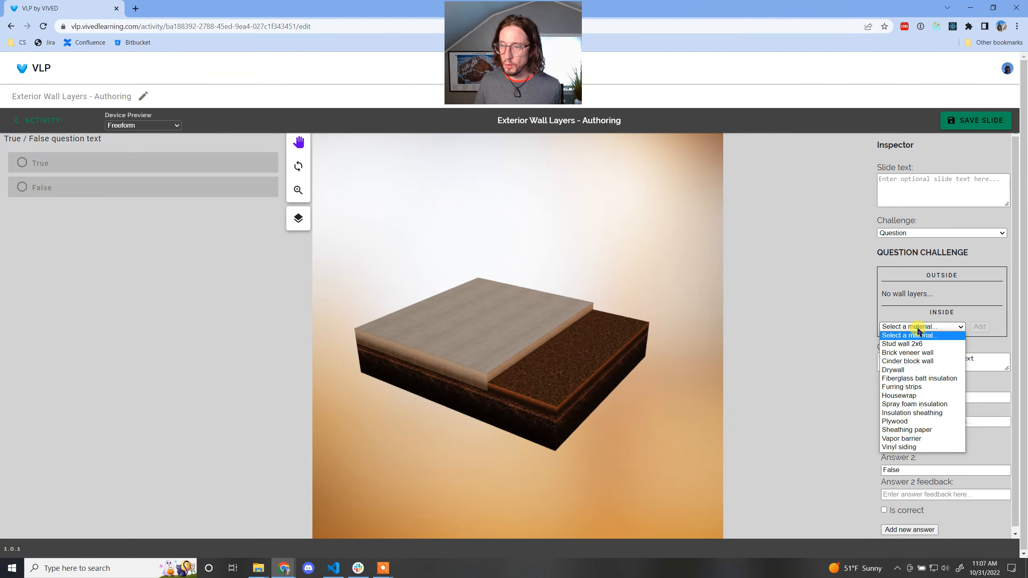
{"action": "left_click", "coordinate": [930, 353]}
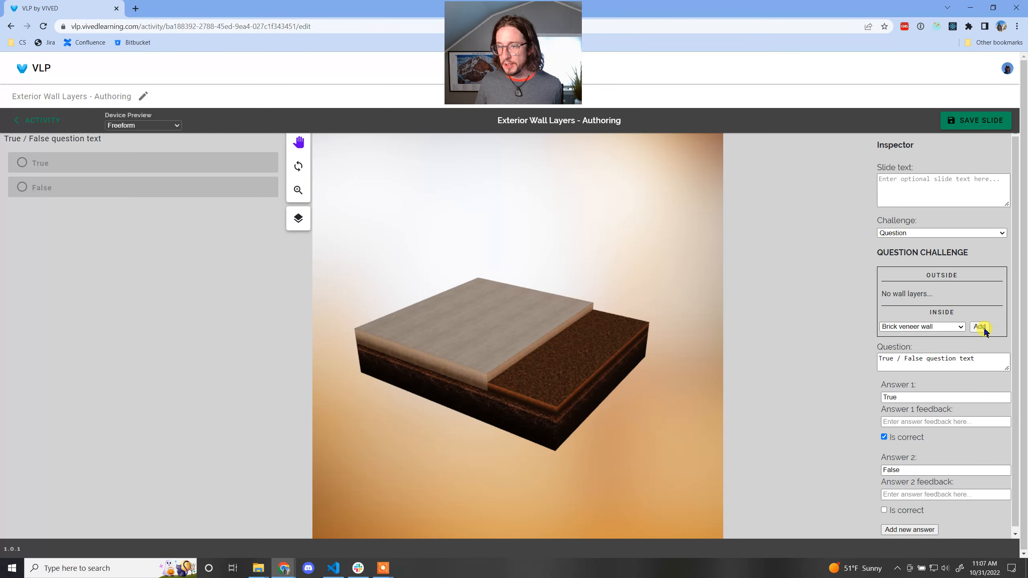
{"action": "left_click", "coordinate": [979, 326]}
{"action": "left_click_drag", "start_coordinate": [516, 435], "coordinate": [714, 413]}
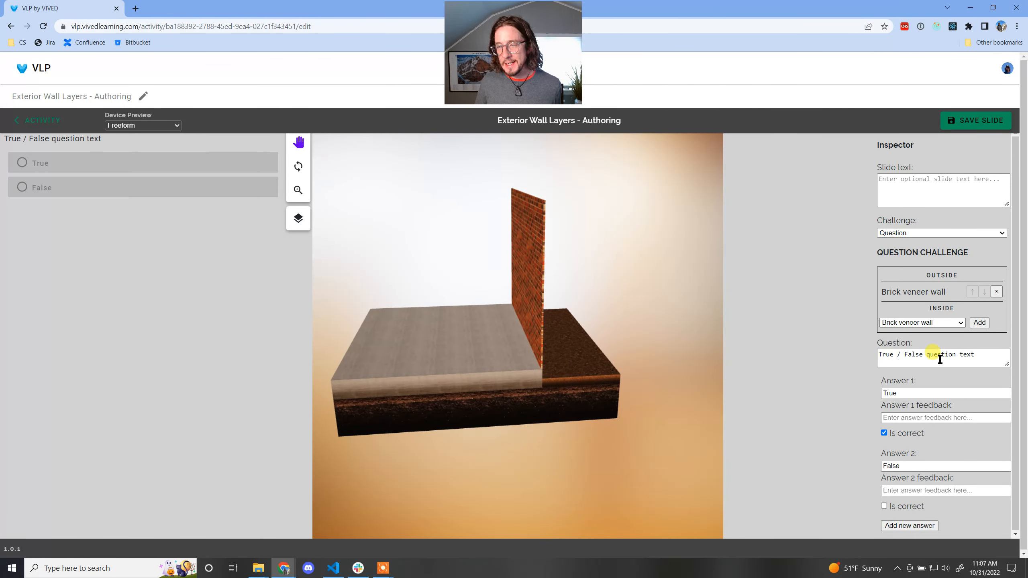
{"action": "left_click", "coordinate": [937, 322]}
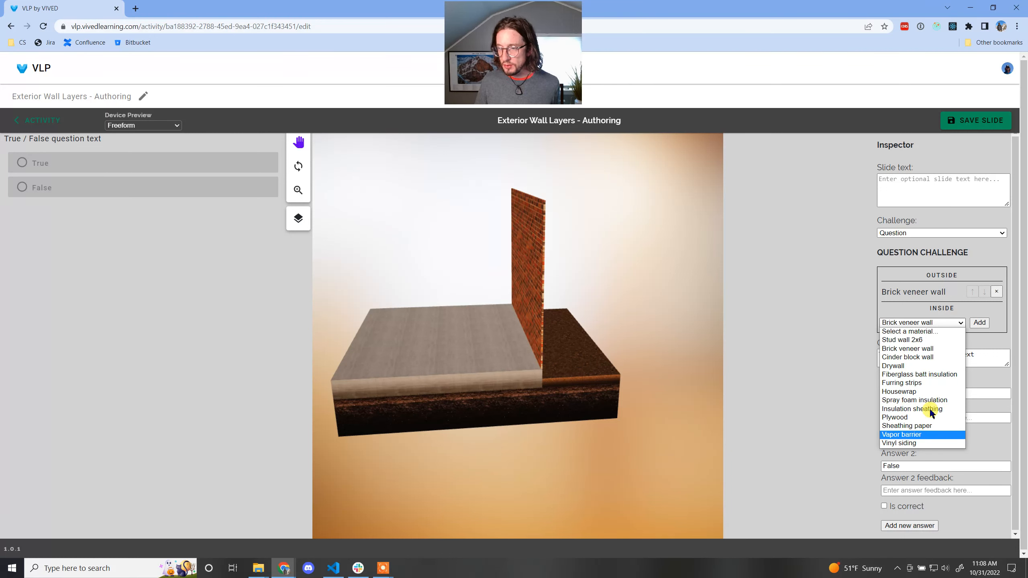
{"action": "left_click", "coordinate": [927, 340]}
{"action": "left_click", "coordinate": [981, 323]}
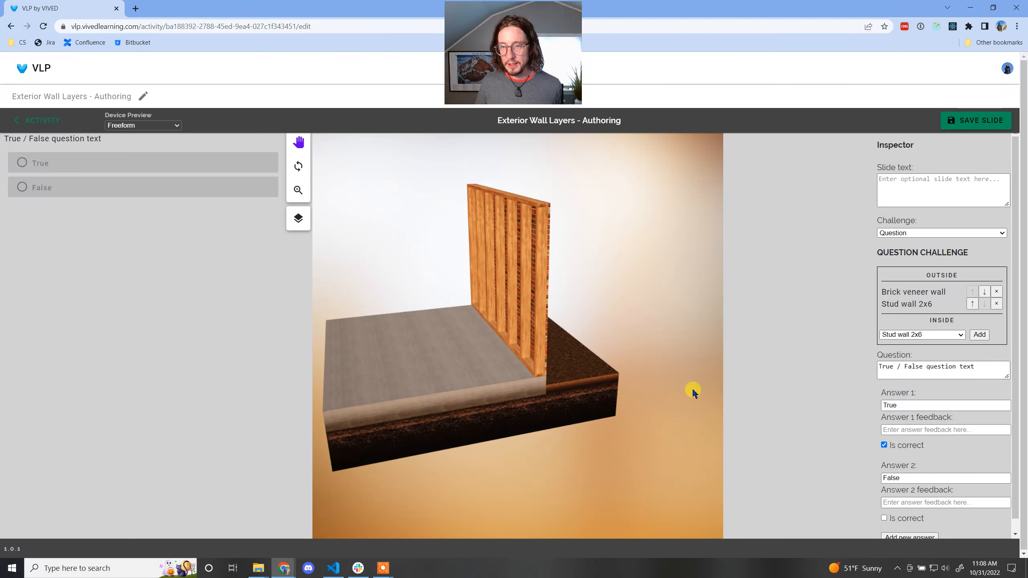
Add Spray foam insulation and Vinyl siding as the innermost layers of the question's wall.
{"action": "left_click", "coordinate": [957, 337]}
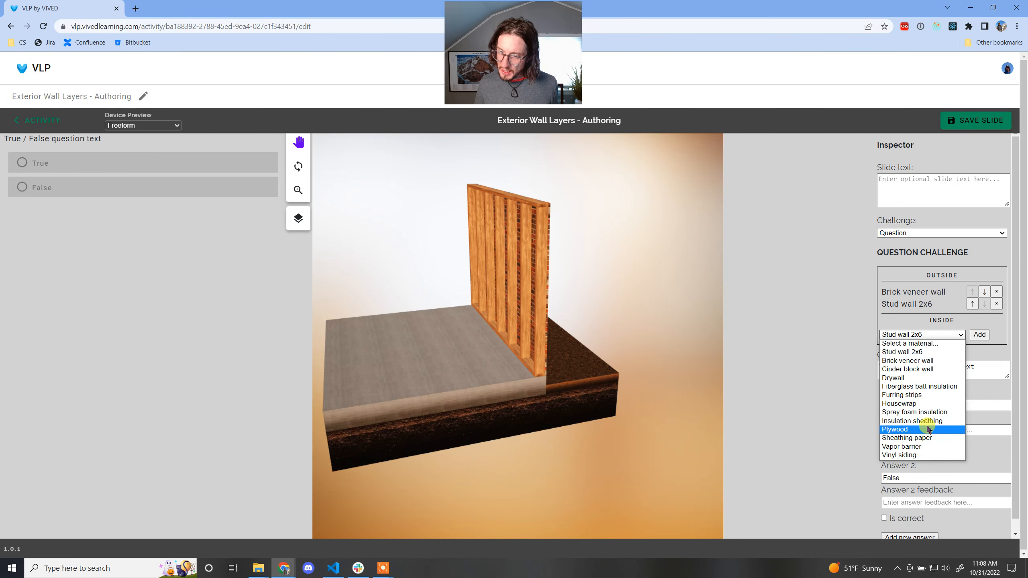
{"action": "left_click", "coordinate": [924, 413]}
{"action": "left_click", "coordinate": [980, 335]}
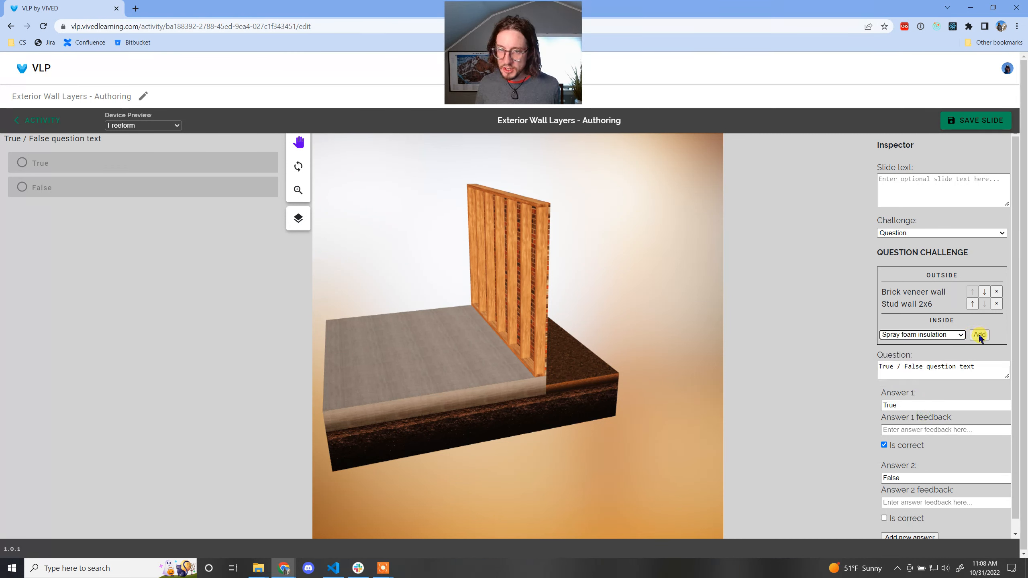
{"action": "left_click", "coordinate": [957, 347]}
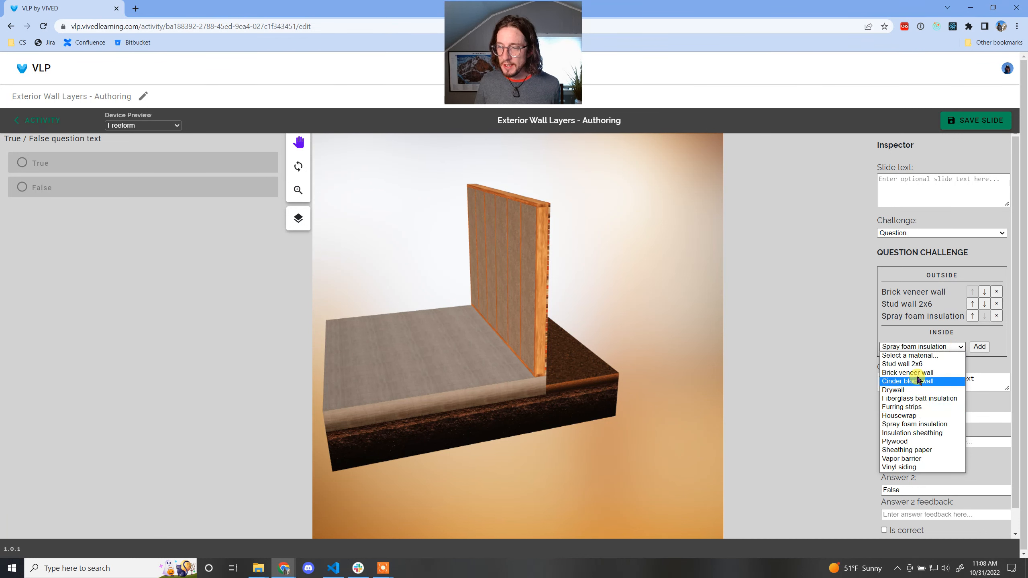
{"action": "left_click", "coordinate": [918, 468]}
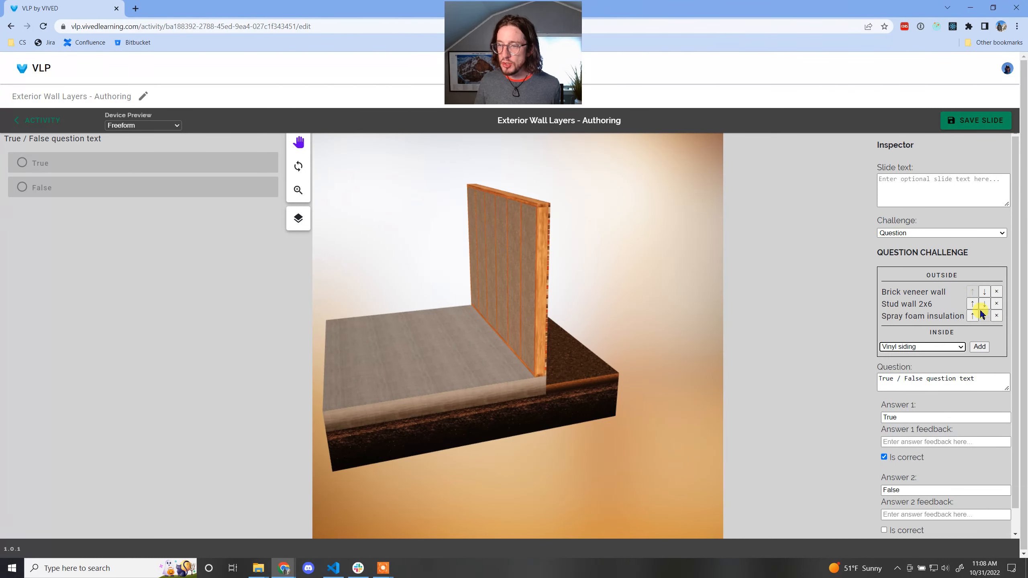
{"action": "left_click", "coordinate": [979, 348]}
{"action": "mouse_move", "coordinate": [574, 350]}
{"action": "left_mouse_down"}
{"action": "mouse_move", "coordinate": [496, 360]}
{"action": "mouse_move", "coordinate": [381, 411]}
{"action": "mouse_move", "coordinate": [534, 386]}
{"action": "mouse_move", "coordinate": [510, 344]}
{"action": "mouse_move", "coordinate": [544, 372]}
{"action": "mouse_move", "coordinate": [551, 351]}
{"action": "mouse_move", "coordinate": [568, 356]}
{"action": "left_mouse_up"}
Replace the placeholder question text with "What is wrong with this wall?".
{"action": "left_click_drag", "start_coordinate": [881, 390], "coordinate": [1003, 391]}
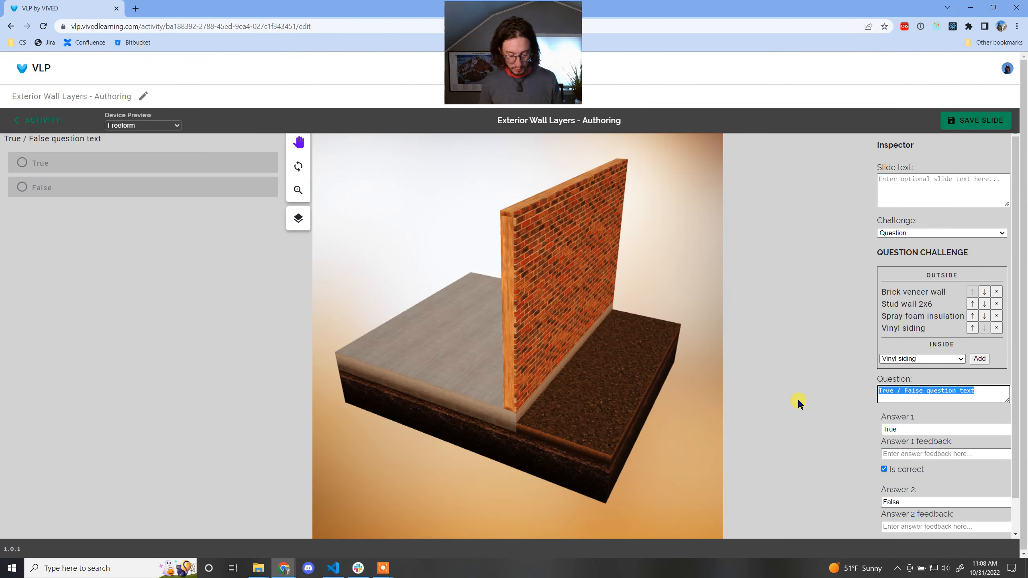
{"action": "type", "text": "What is wro"}
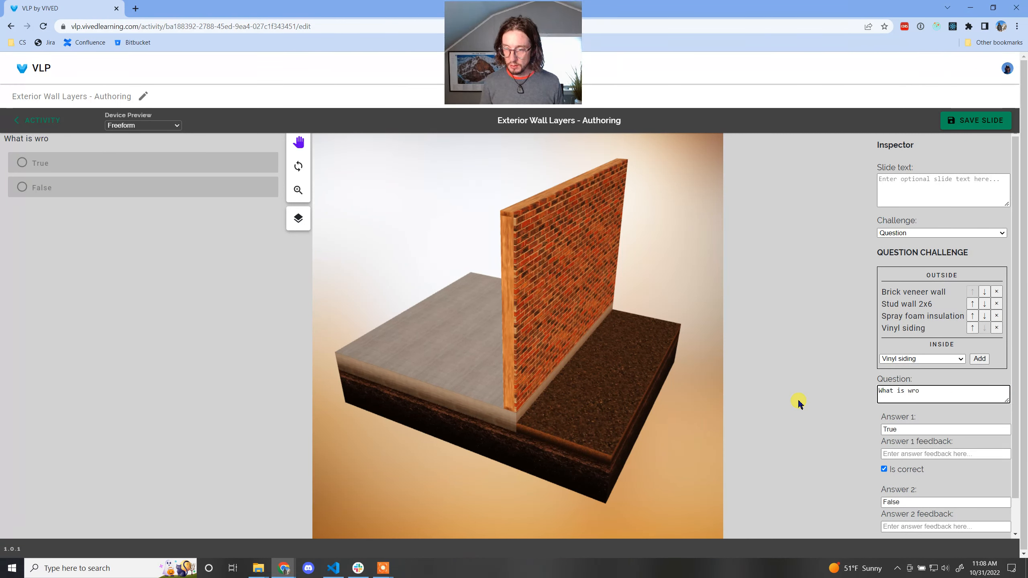
{"action": "type", "text": "ng with this wall?"}
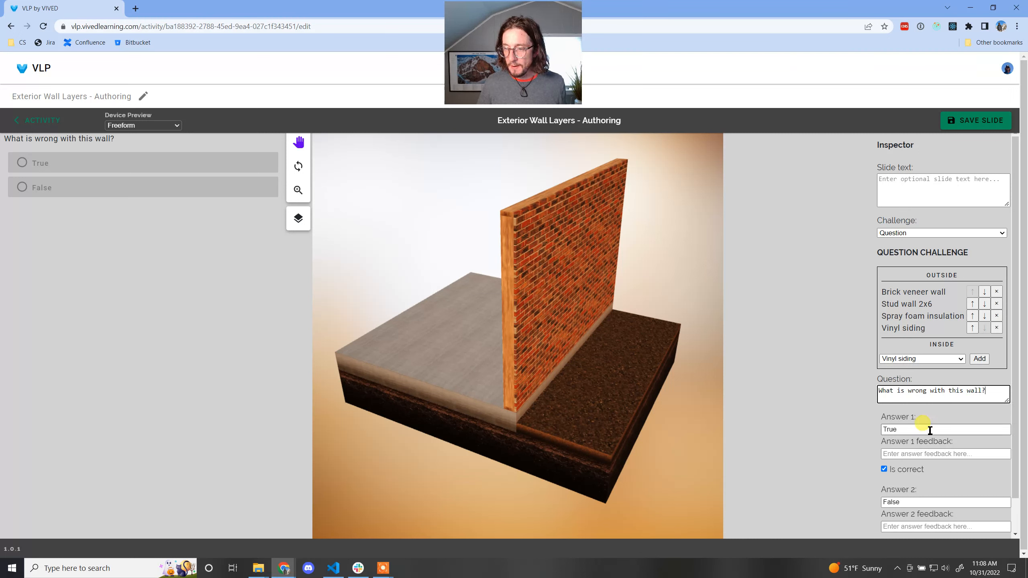
Change the text of answer 1 to "Bricks are on the outside".
{"action": "left_click", "coordinate": [930, 430]}
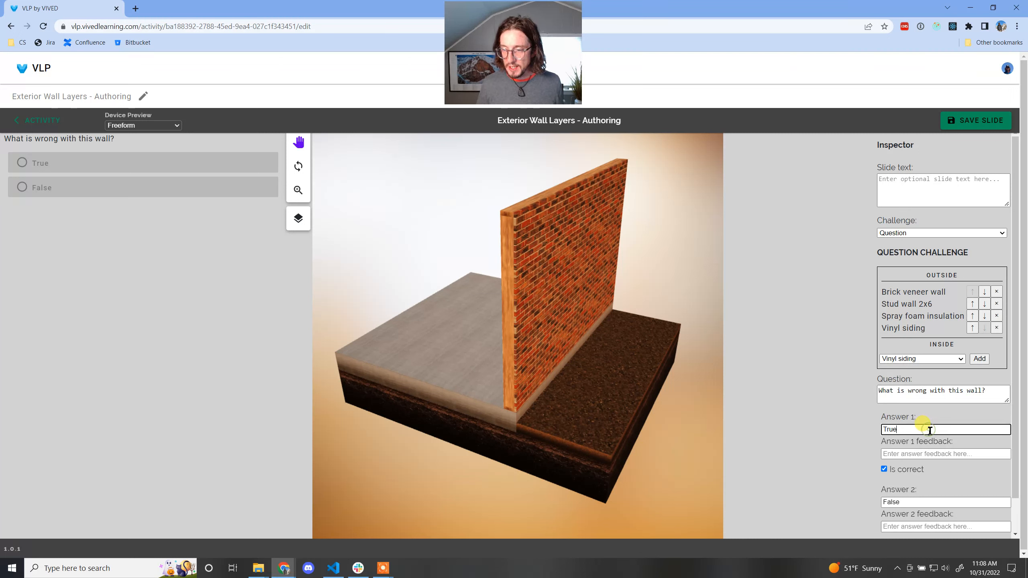
{"action": "key", "text": "BackSpace"}
{"action": "key", "text": "BackSpace"}
{"action": "key", "text": "BackSpace"}
{"action": "key", "text": "BackSpace"}
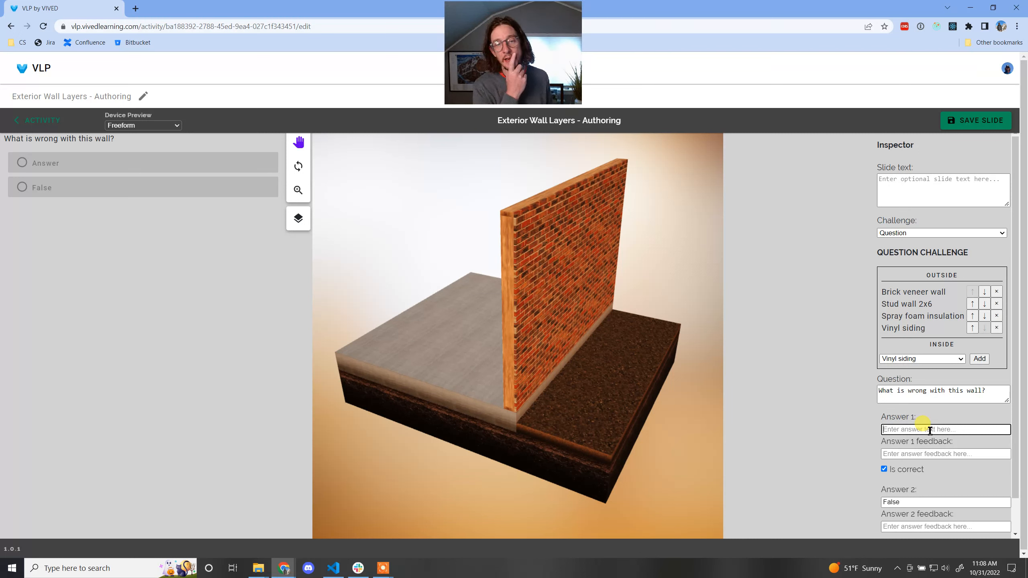
{"action": "type", "text": "Bric"}
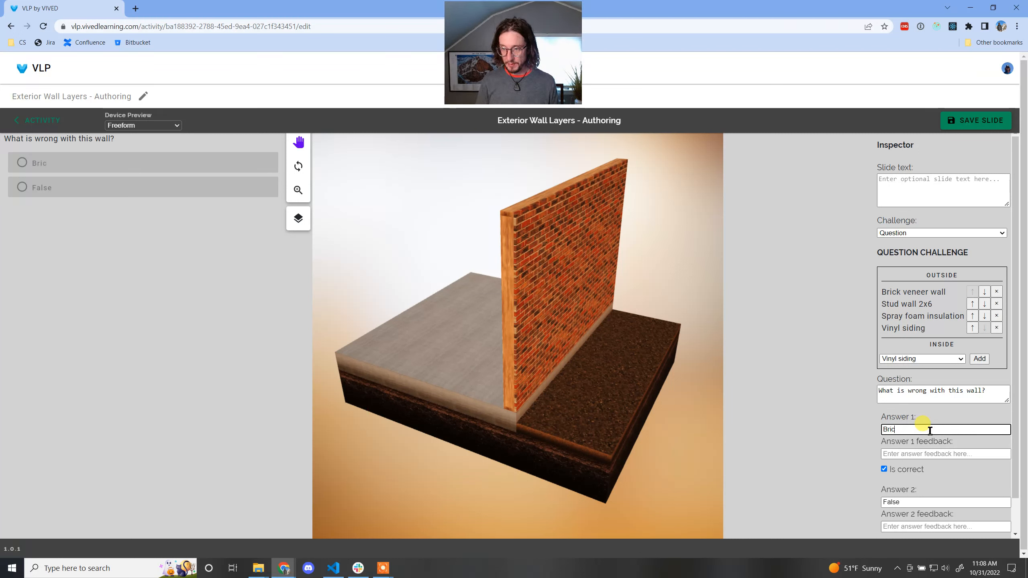
{"action": "type", "text": "ks are on the outside"}
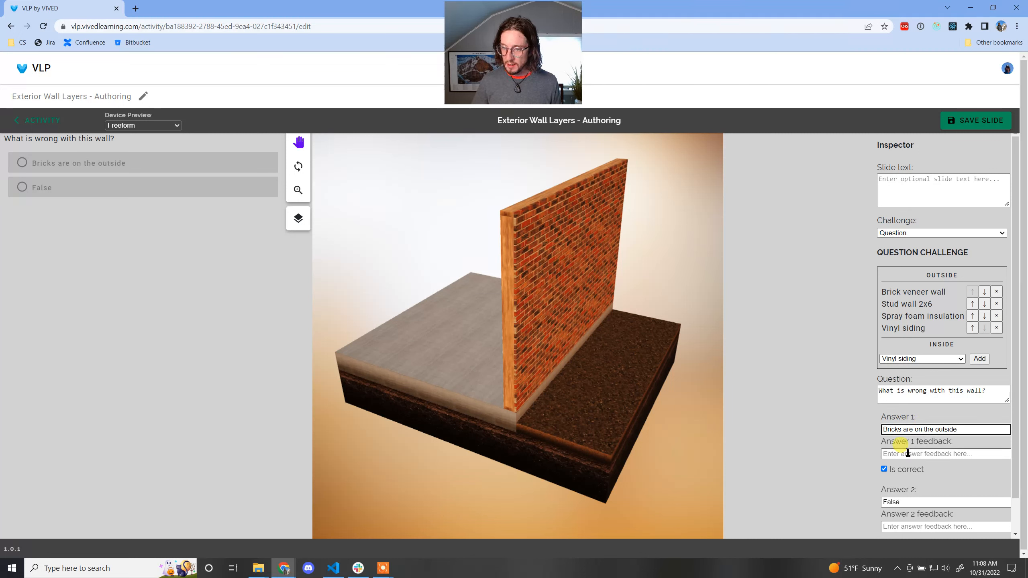
Set the feedback for answer 1 to "No, it is acceptable to have bricks on the exterior".
{"action": "left_click", "coordinate": [908, 452]}
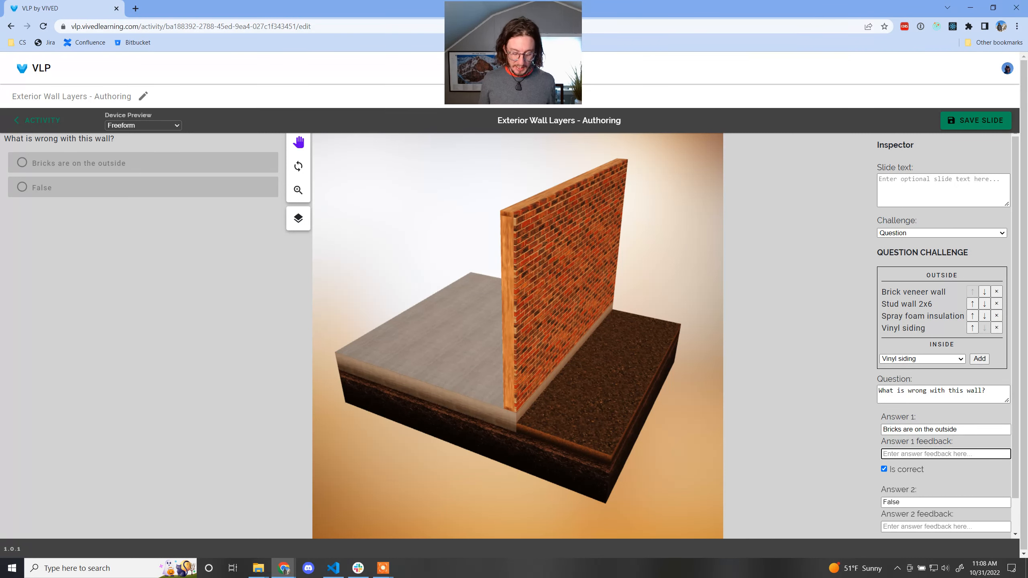
{"action": "type", "text": "N"}
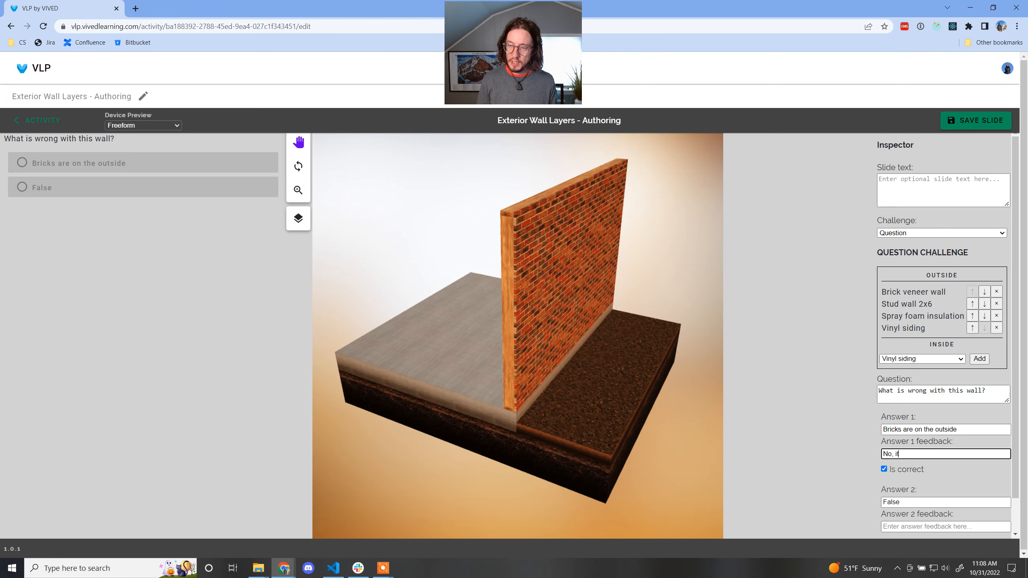
{"action": "type", "text": "o, it is a"}
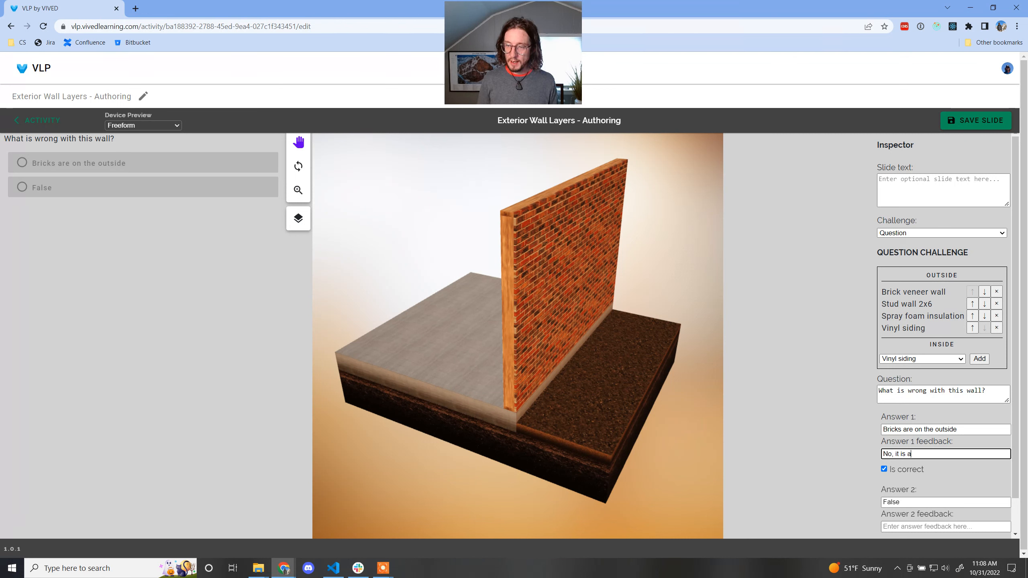
{"action": "type", "text": "cceptable to "}
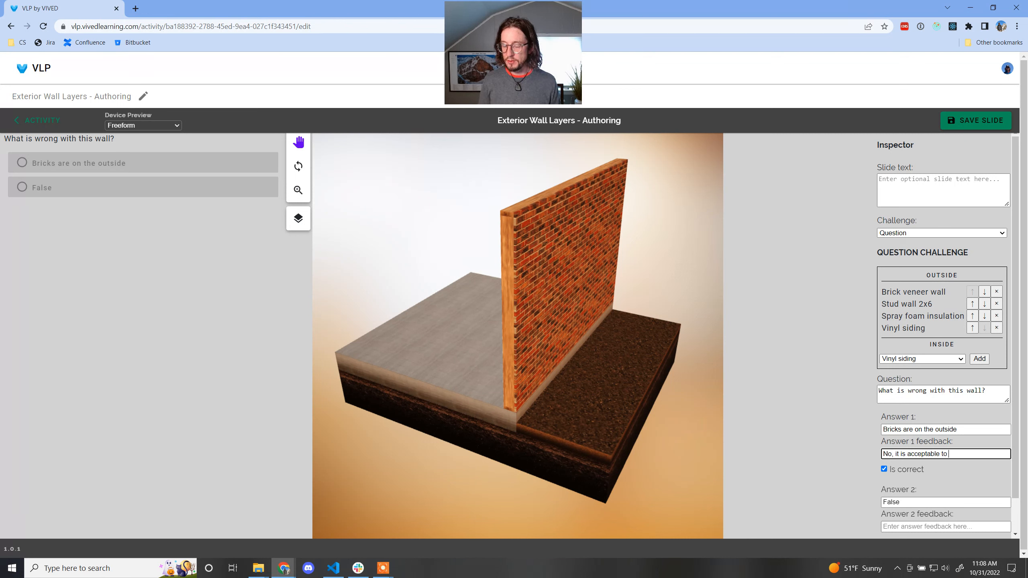
{"action": "type", "text": "have bricks "}
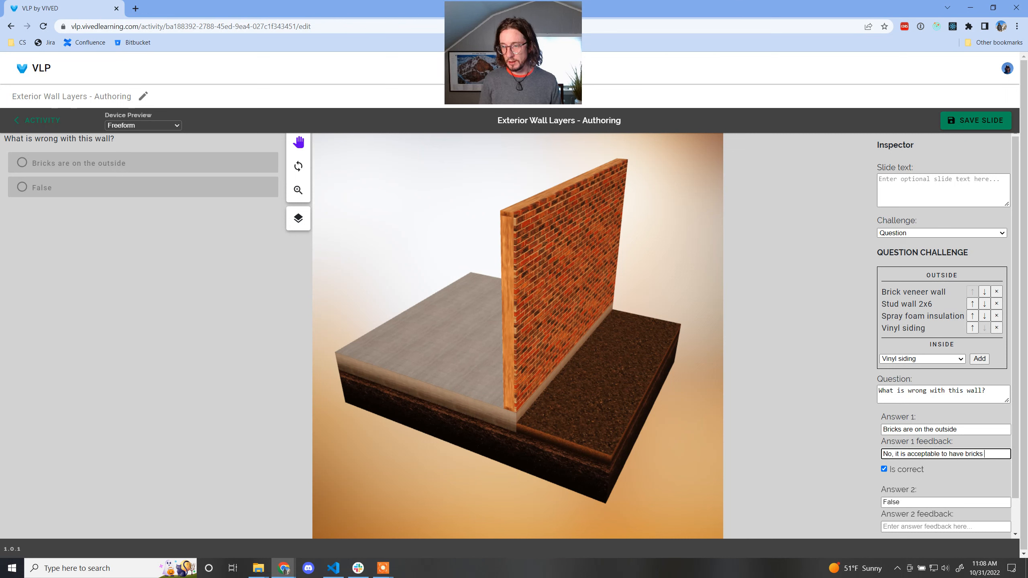
{"action": "type", "text": "on the outside of"}
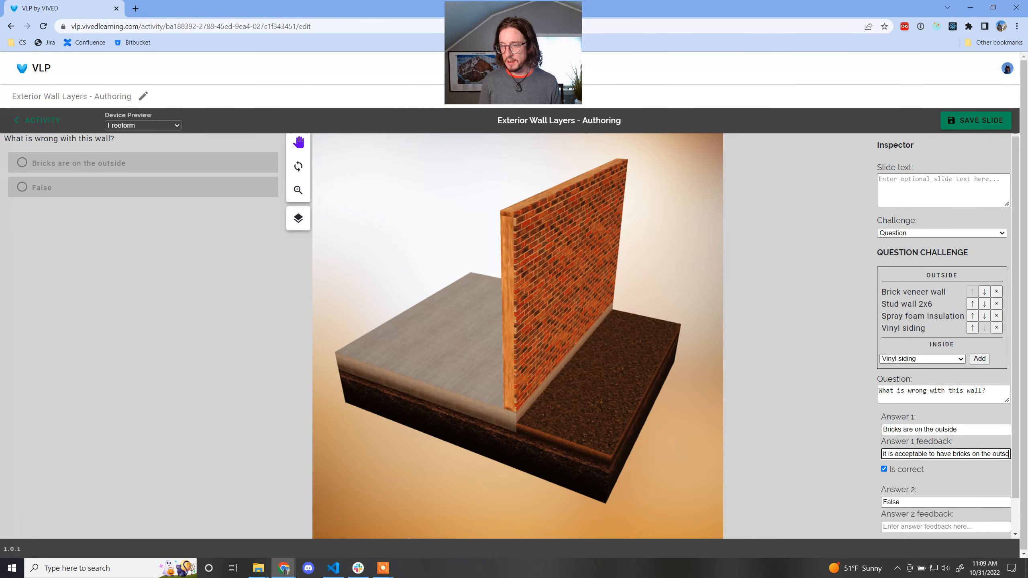
{"action": "type", "text": " a"}
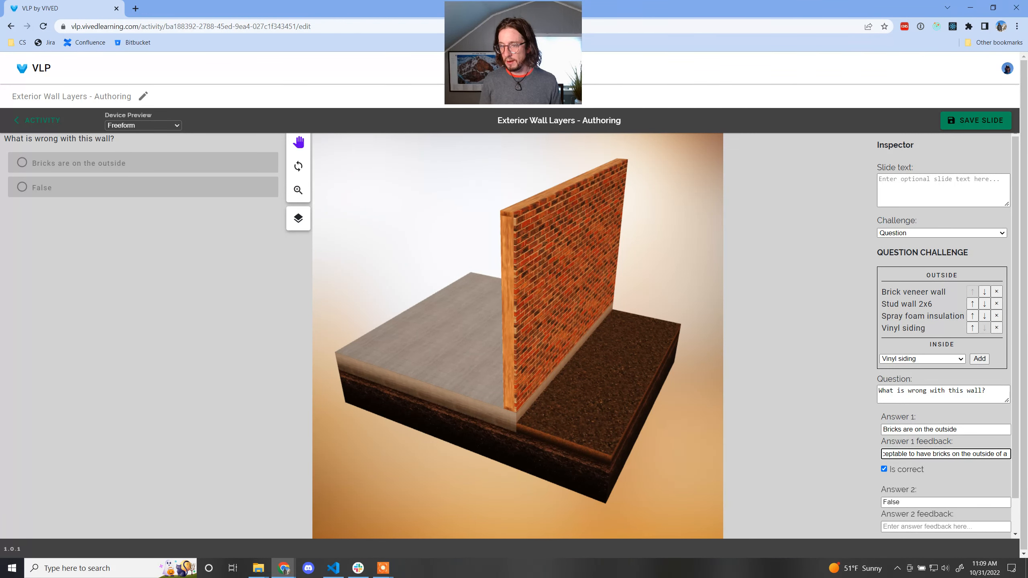
{"action": "type", "text": " wall"}
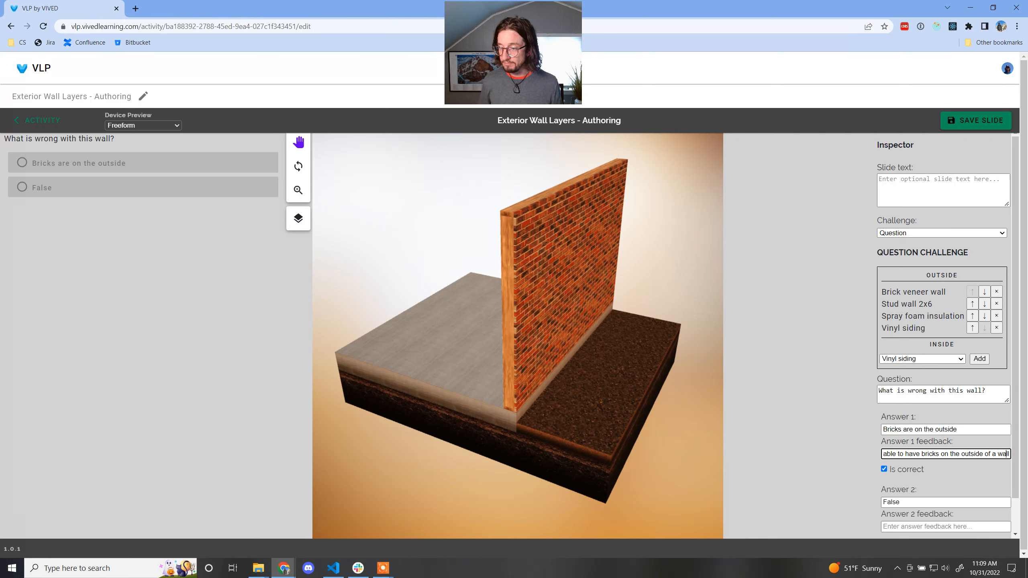
{"action": "key", "text": "BackSpace"}
{"action": "key", "text": "BackSpace"}
{"action": "key", "text": "BackSpace"}
{"action": "key", "text": "BackSpace"}
{"action": "key", "text": "BackSpace"}
{"action": "key", "text": "BackSpace"}
{"action": "key", "text": "BackSpace"}
{"action": "key", "text": "BackSpace"}
{"action": "key", "text": "BackSpace"}
{"action": "key", "text": "BackSpace"}
{"action": "key", "text": "BackSpace"}
{"action": "key", "text": "BackSpace"}
{"action": "key", "text": "BackSpace"}
{"action": "key", "text": "BackSpace"}
{"action": "key", "text": "BackSpace"}
{"action": "key", "text": "BackSpace"}
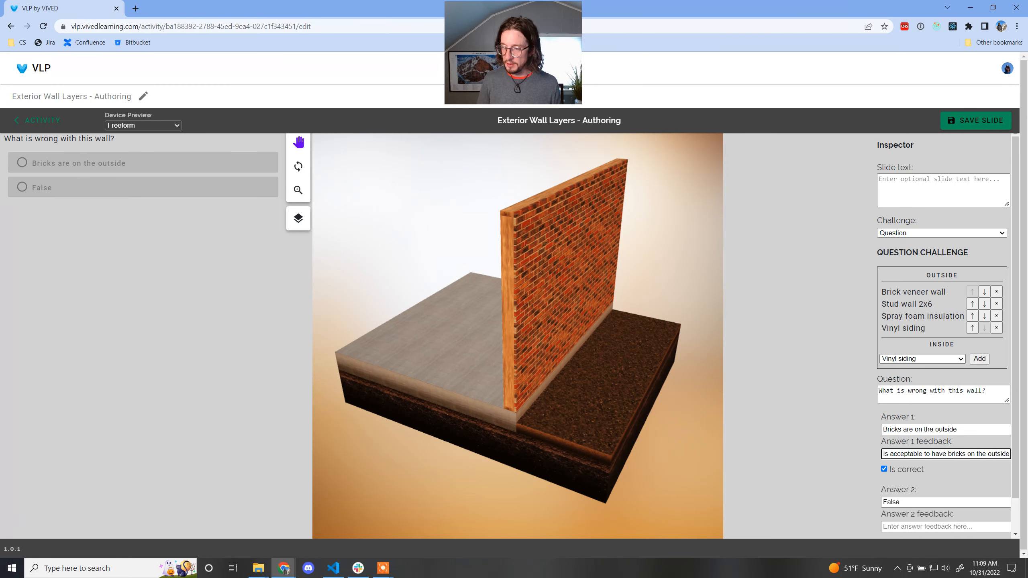
{"action": "key", "text": "BackSpace"}
{"action": "type", "text": "exterior"}
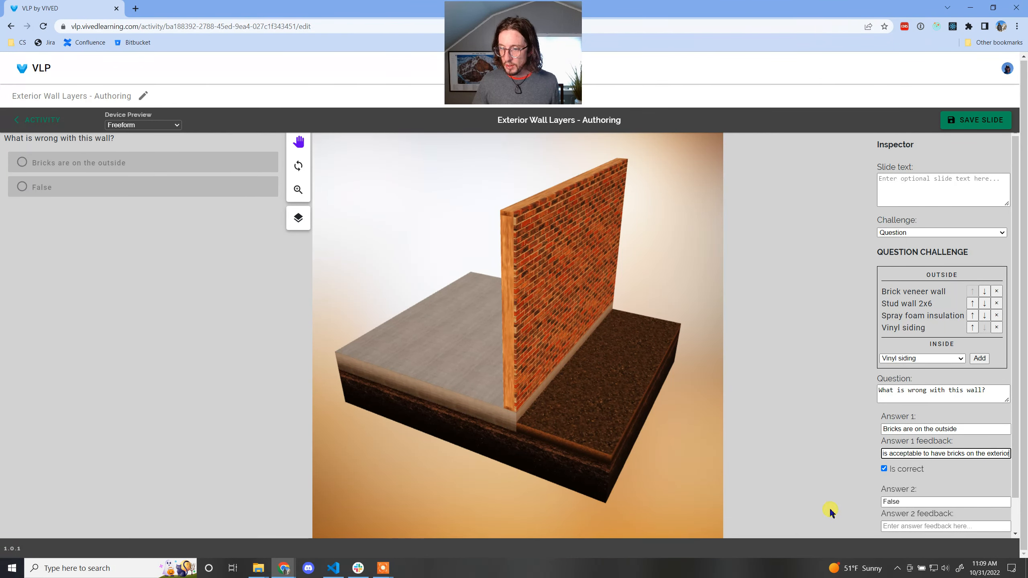
Mark answer 2 as correct and answer 1 as not correct.
{"action": "scroll", "coordinate": [879, 452], "scroll_direction": "down", "scroll_amount": 1}
{"action": "left_click", "coordinate": [900, 465]}
{"action": "left_click", "coordinate": [885, 507]}
{"action": "left_click", "coordinate": [884, 432]}
Change the text of answer 2 to "Vinyl siding is in the wrong place".
{"action": "left_click_drag", "start_coordinate": [910, 465], "coordinate": [833, 471]}
{"action": "type", "text": "Vyn"}
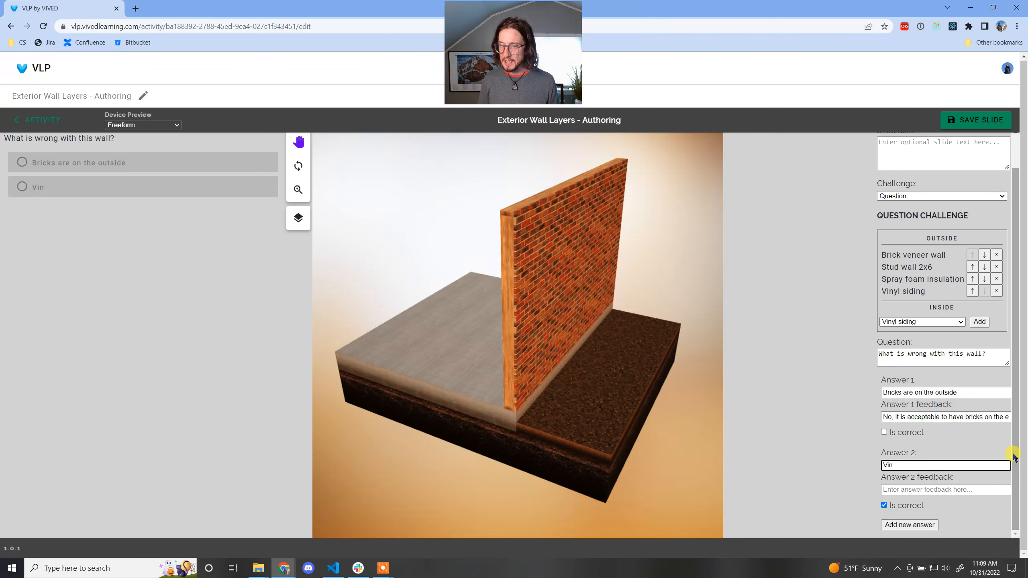
{"action": "type", "text": "l "}
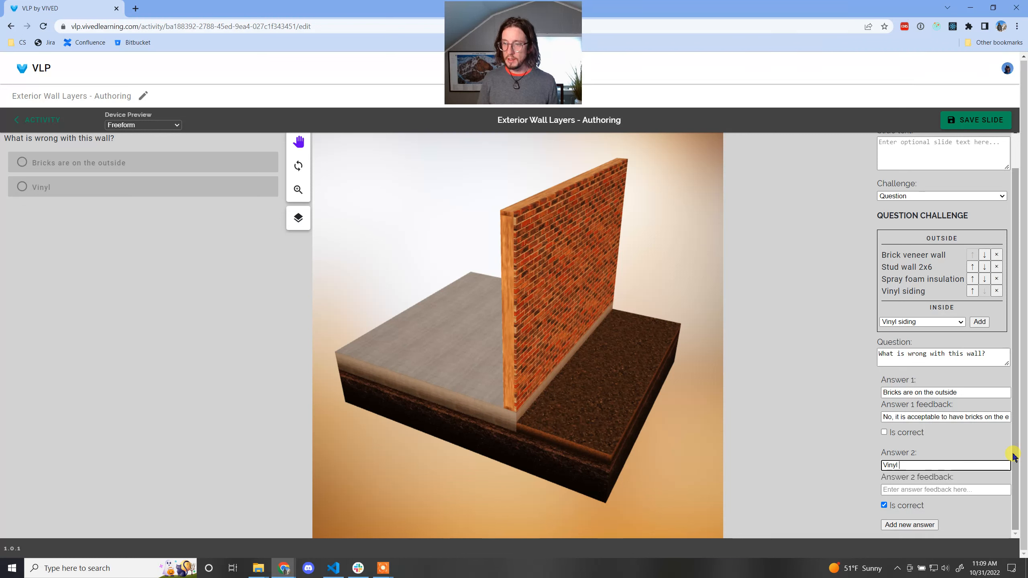
{"action": "type", "text": "siding is in"}
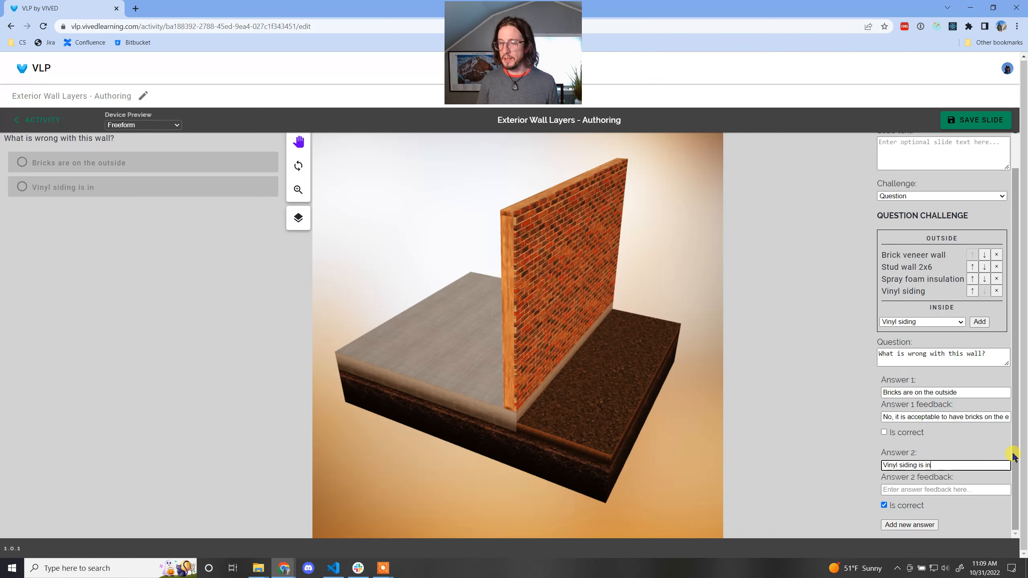
{"action": "type", "text": " the wrong "}
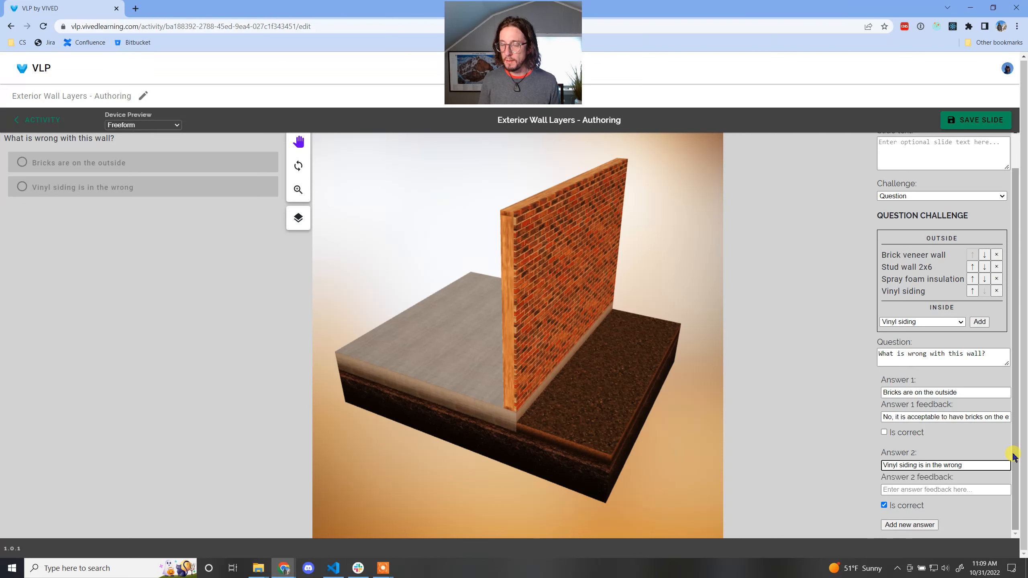
{"action": "type", "text": "place"}
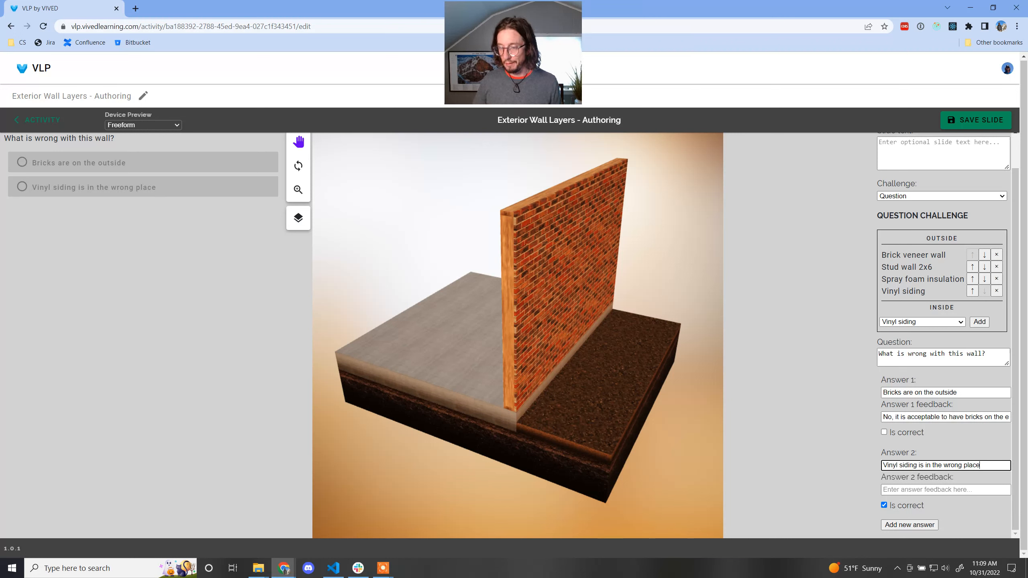
Set the feedback for answer 2 to "Yes, that is correct".
{"action": "left_click", "coordinate": [911, 490]}
{"action": "type", "text": "Yes, th"}
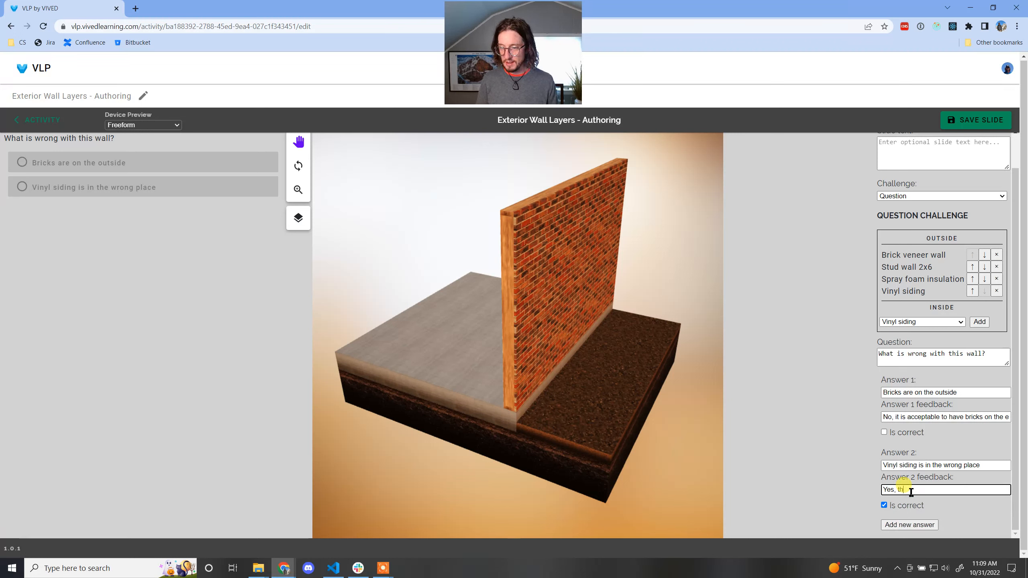
{"action": "type", "text": "at is correct"}
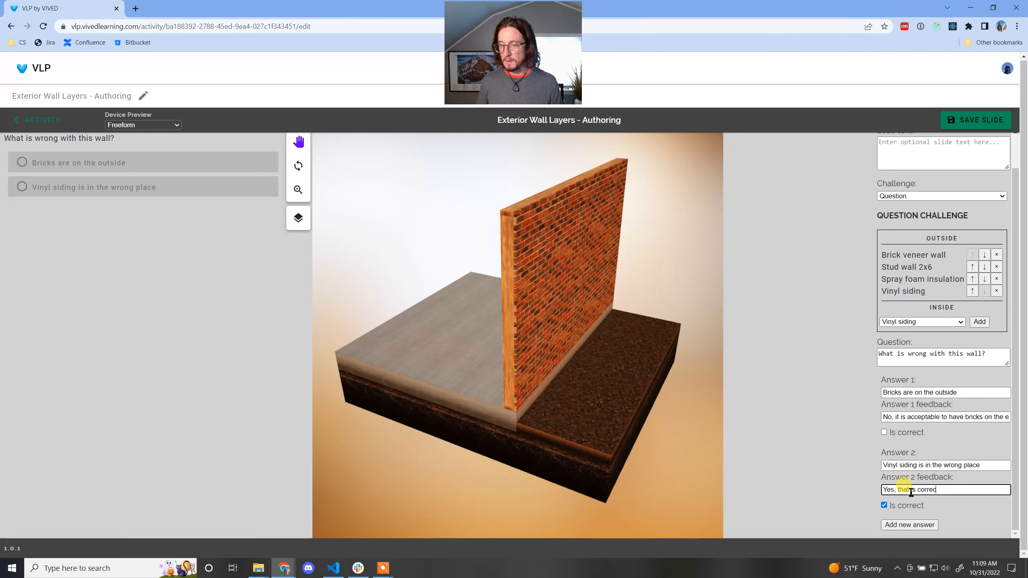
Add a third answer to the question with the text "You should not use foam insulation".
{"action": "left_click", "coordinate": [909, 525]}
{"action": "scroll", "coordinate": [972, 466], "scroll_direction": "down", "scroll_amount": 3}
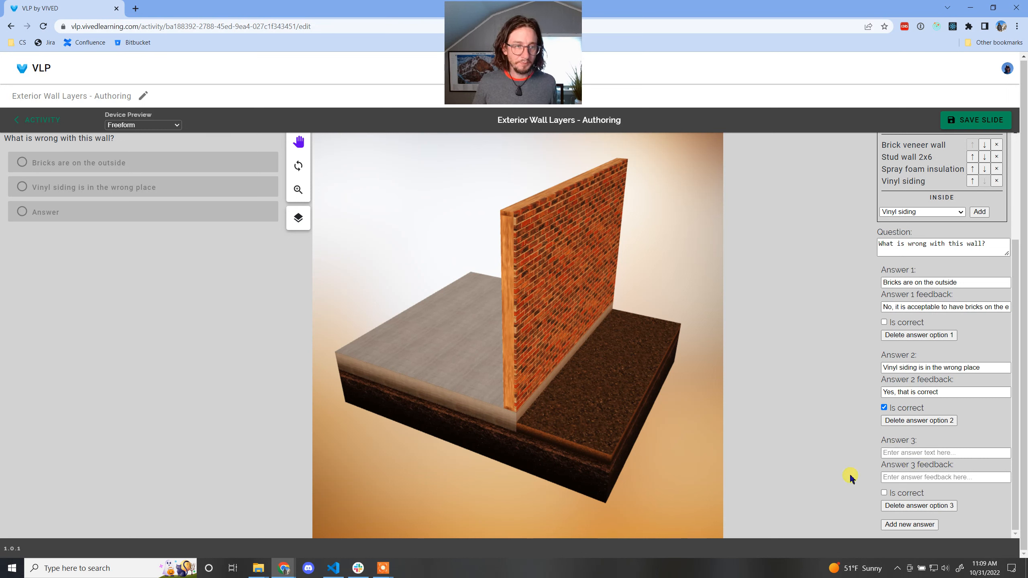
{"action": "triple_click", "coordinate": [84, 138]}
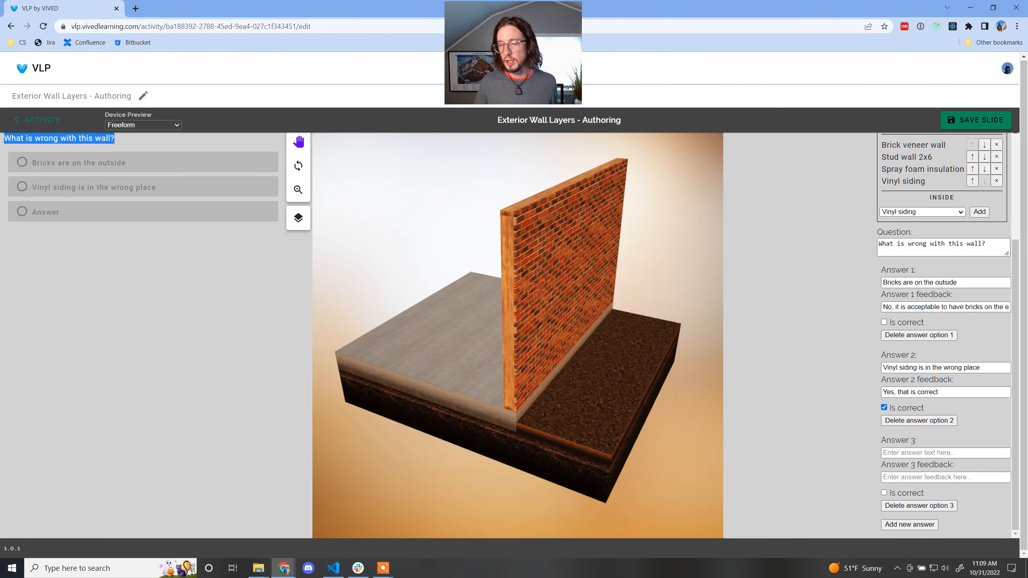
{"action": "left_click", "coordinate": [918, 453]}
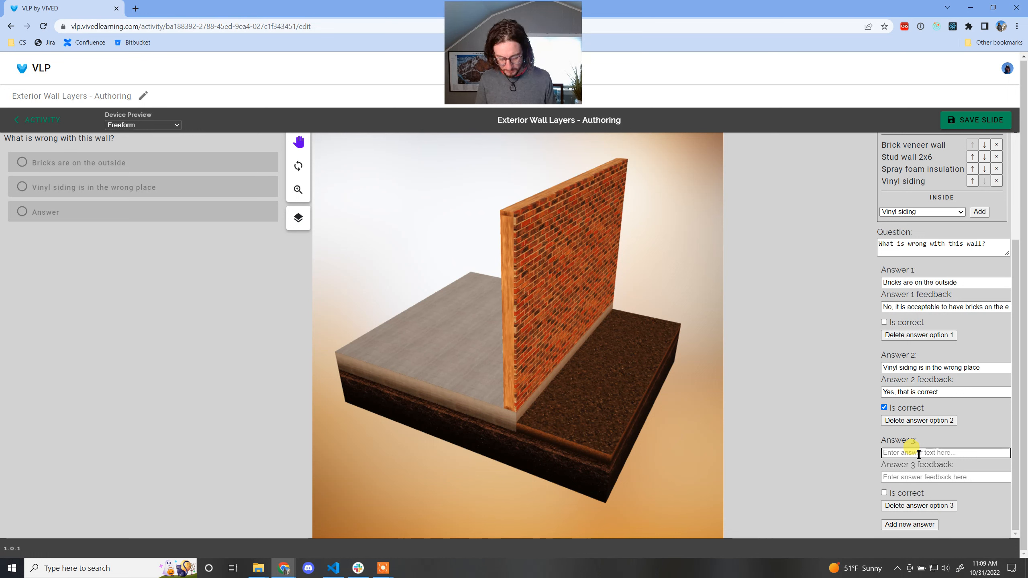
{"action": "type", "text": "You s"}
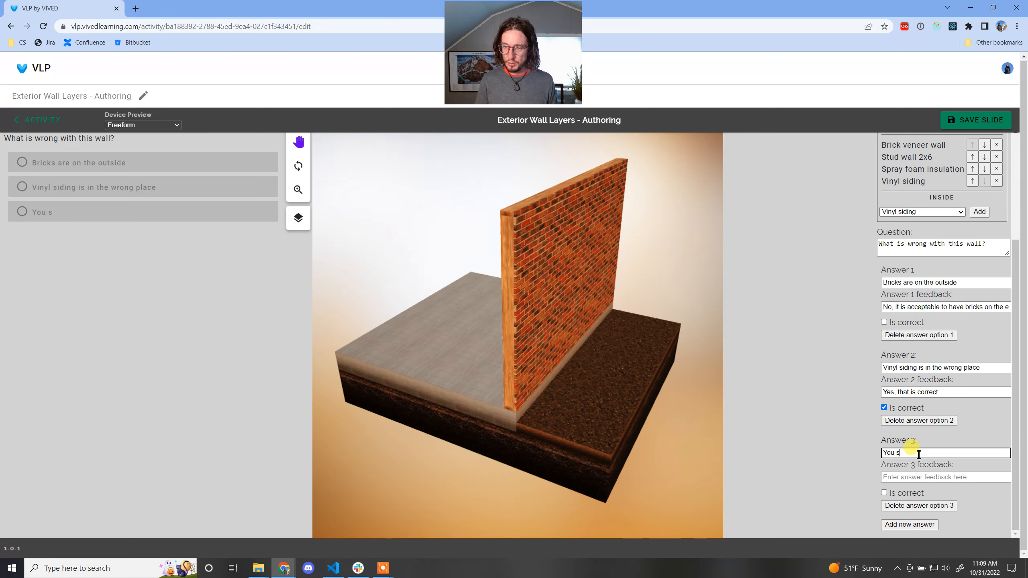
{"action": "type", "text": "hould not use "}
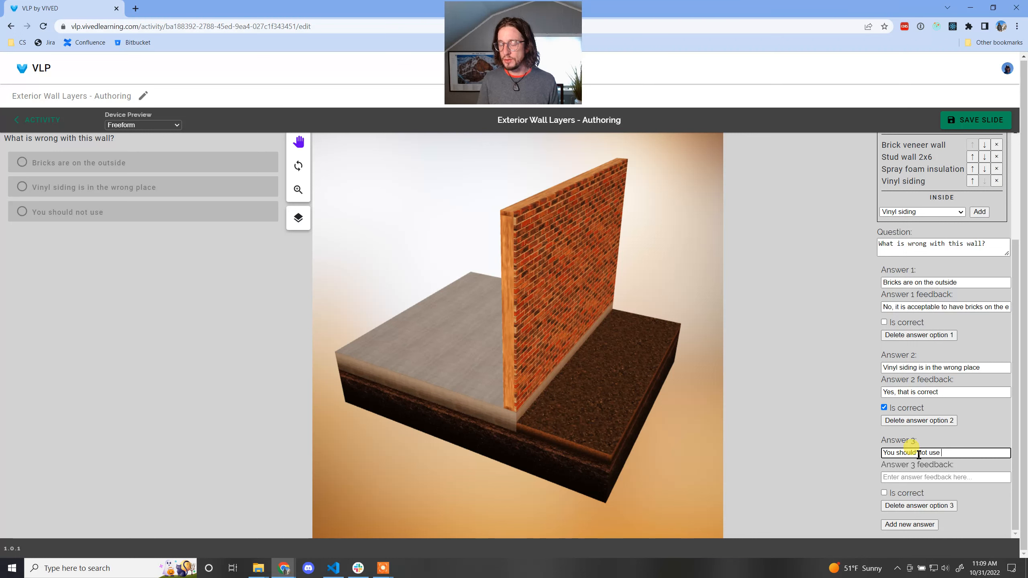
{"action": "type", "text": "foam insulation"}
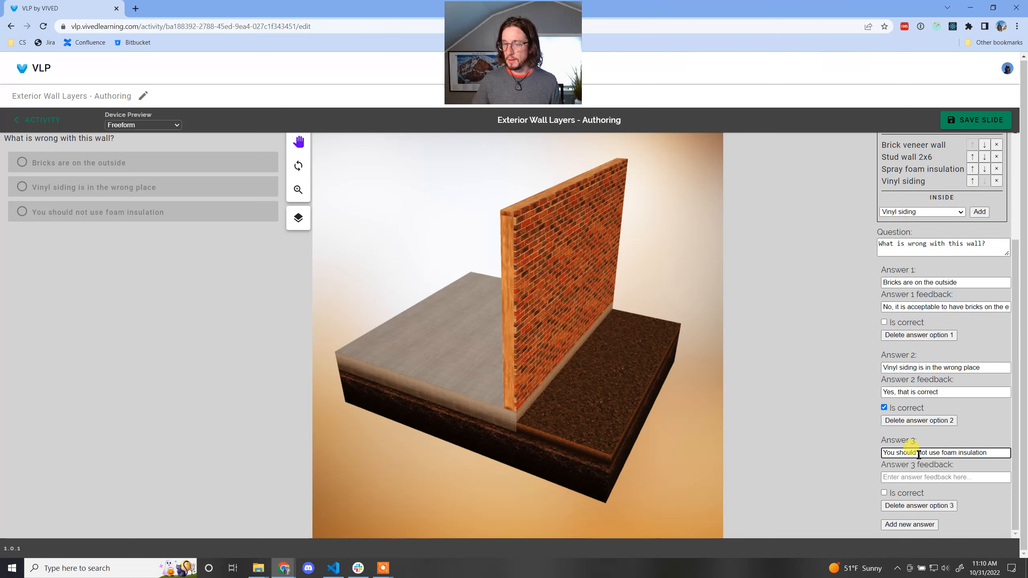
Set the feedback for answer 3 to "No, foam insulation is acceptable".
{"action": "left_click", "coordinate": [915, 478]}
{"action": "type", "text": "N"}
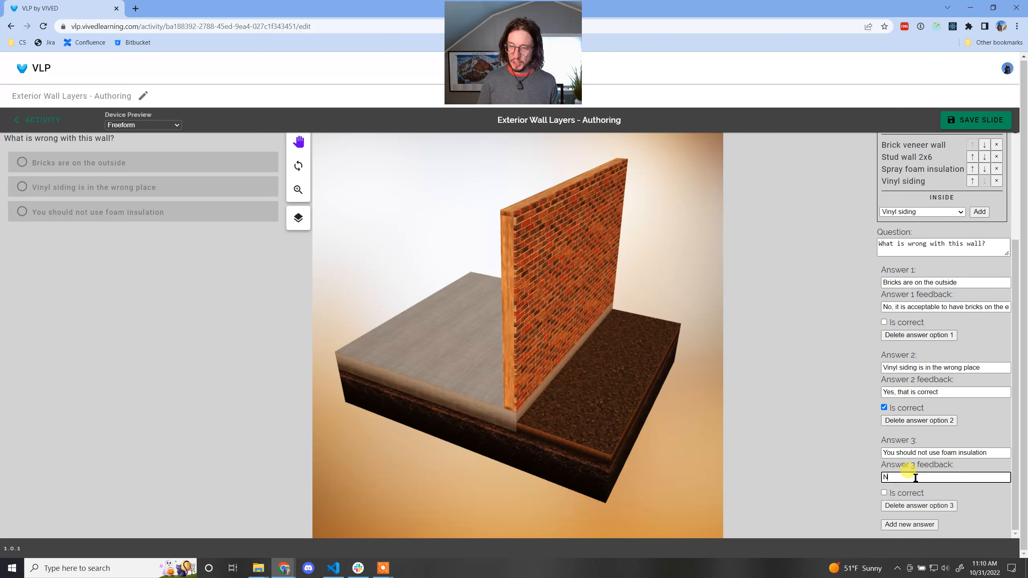
{"action": "type", "text": "o, foam "}
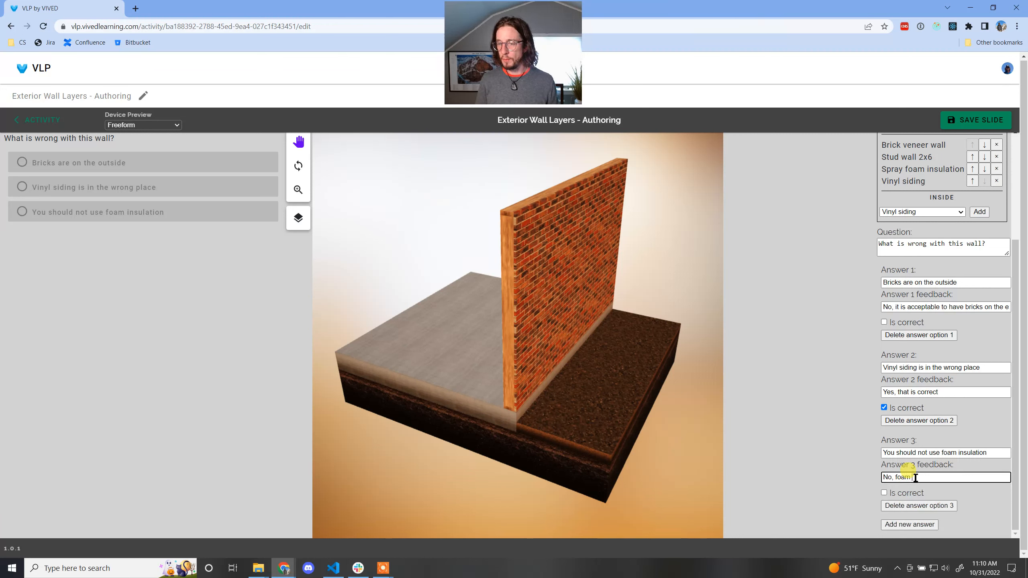
{"action": "type", "text": "insual"}
{"action": "key", "text": "BackSpace"}
{"action": "key", "text": "BackSpace"}
{"action": "key", "text": "BackSpace"}
{"action": "key", "text": "BackSpace"}
{"action": "key", "text": "BackSpace"}
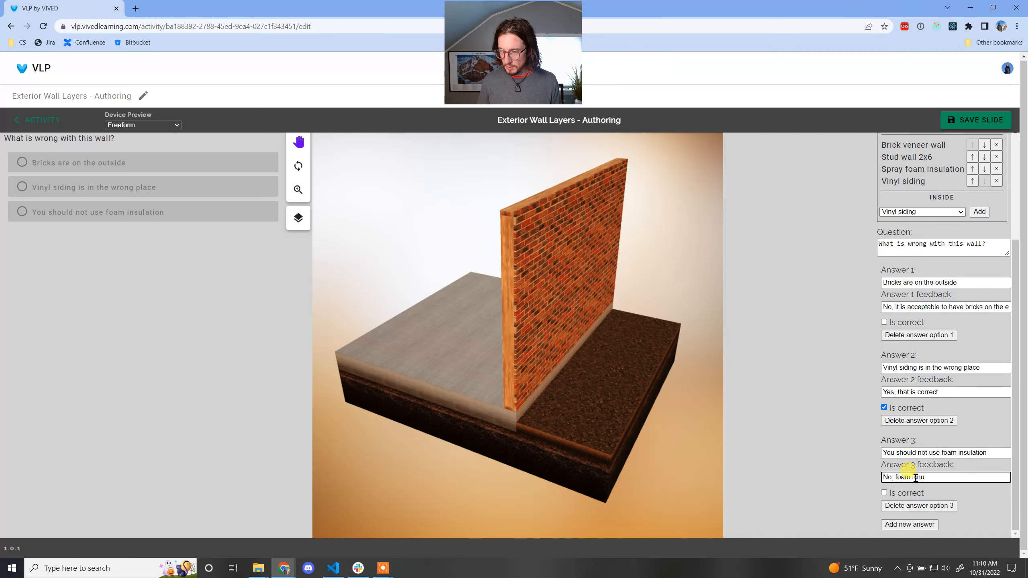
{"action": "type", "text": "n is acceptable"}
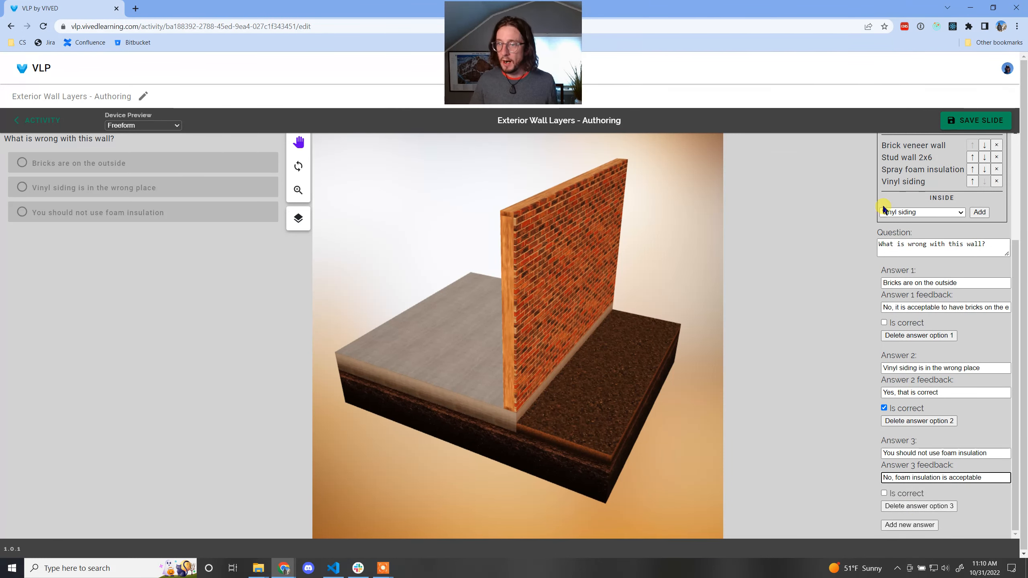
Save the question slide and return to the activity's slide overview.
{"action": "scroll", "coordinate": [881, 202], "scroll_direction": "up", "scroll_amount": 1}
{"action": "left_click", "coordinate": [973, 122]}
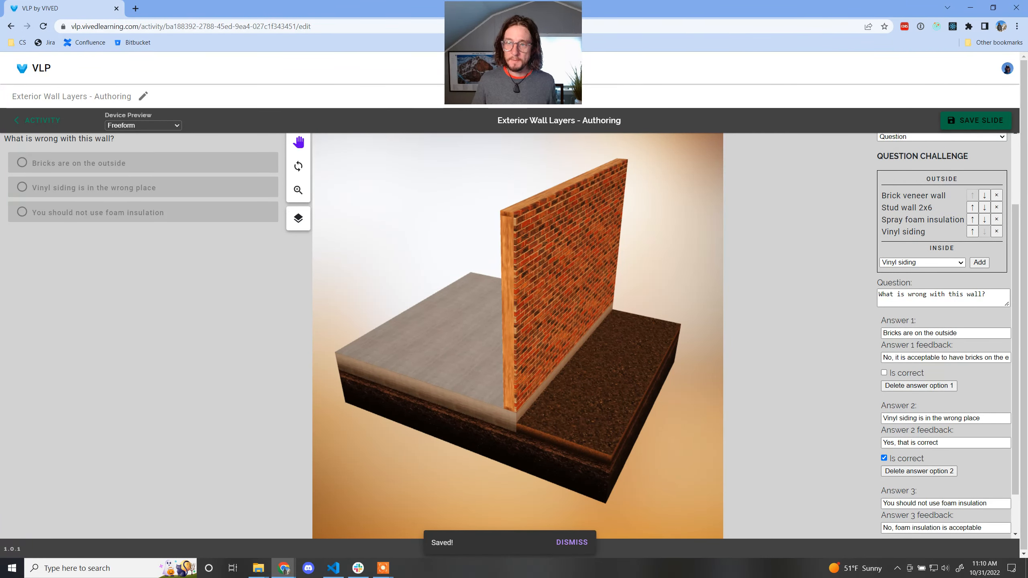
{"action": "left_click", "coordinate": [29, 120]}
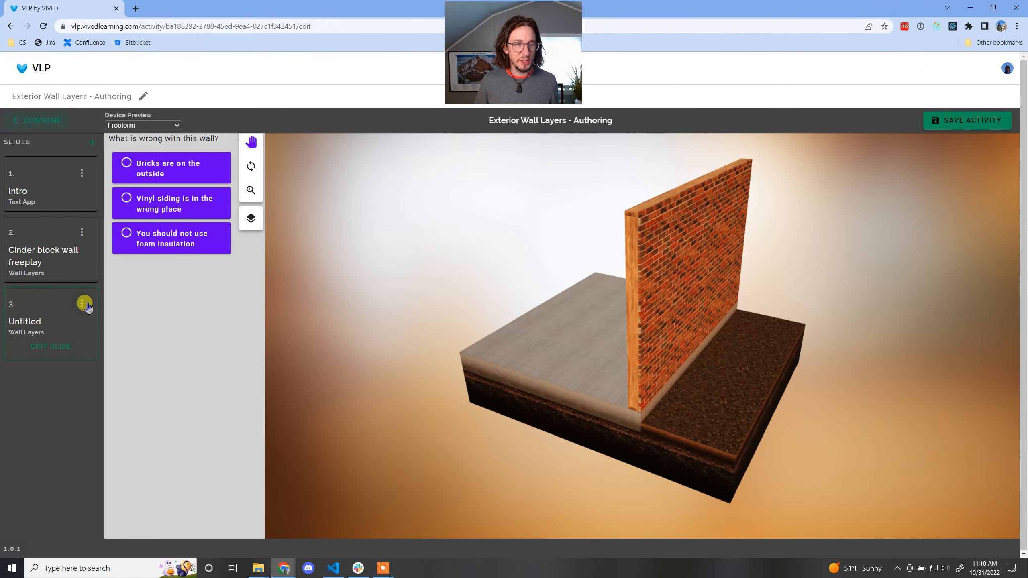
Rename the untitled third slide as "Question Challenge" and save the activity.
{"action": "left_click", "coordinate": [83, 305]}
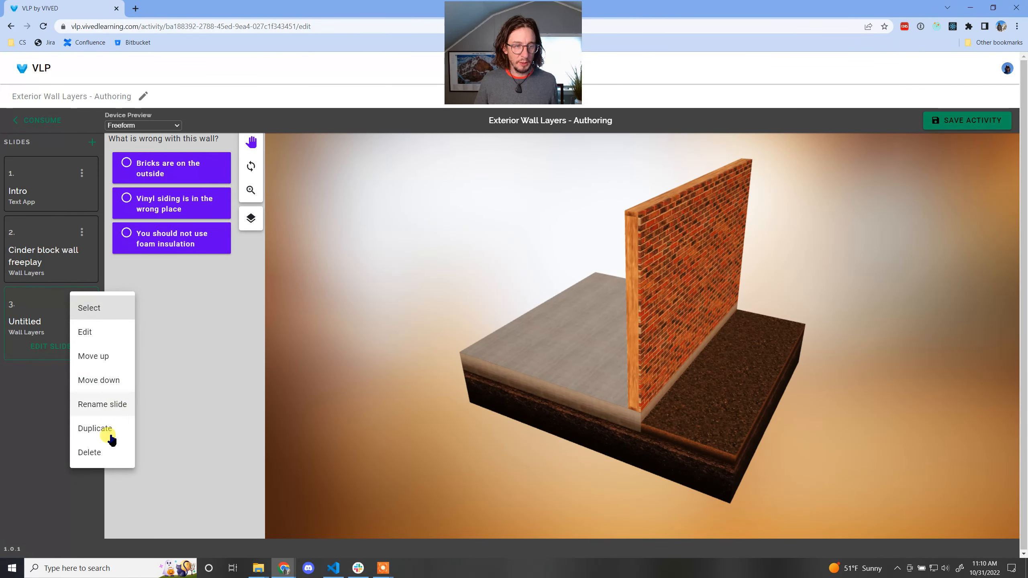
{"action": "left_click", "coordinate": [102, 403]}
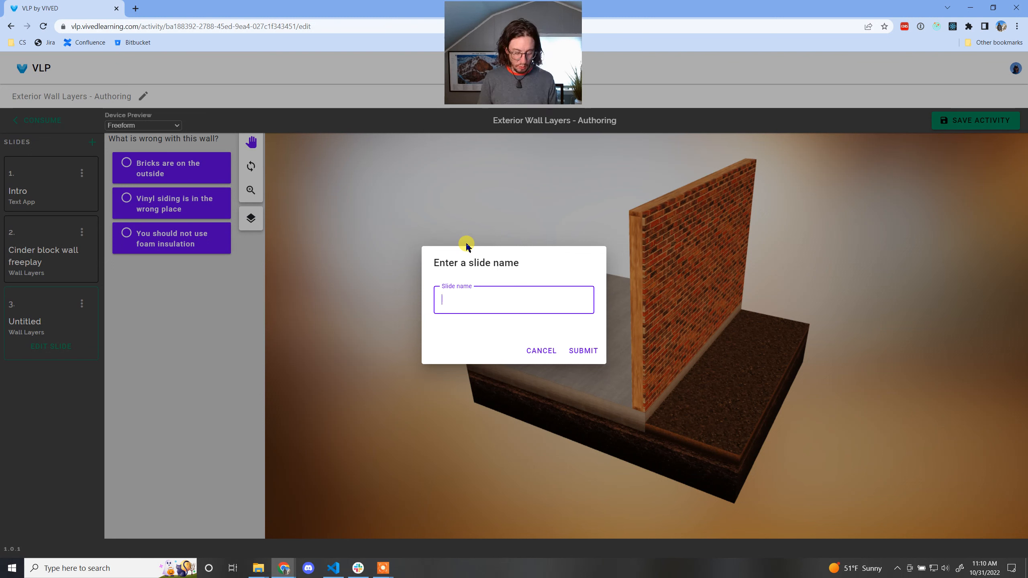
{"action": "key", "text": "BackSpace"}
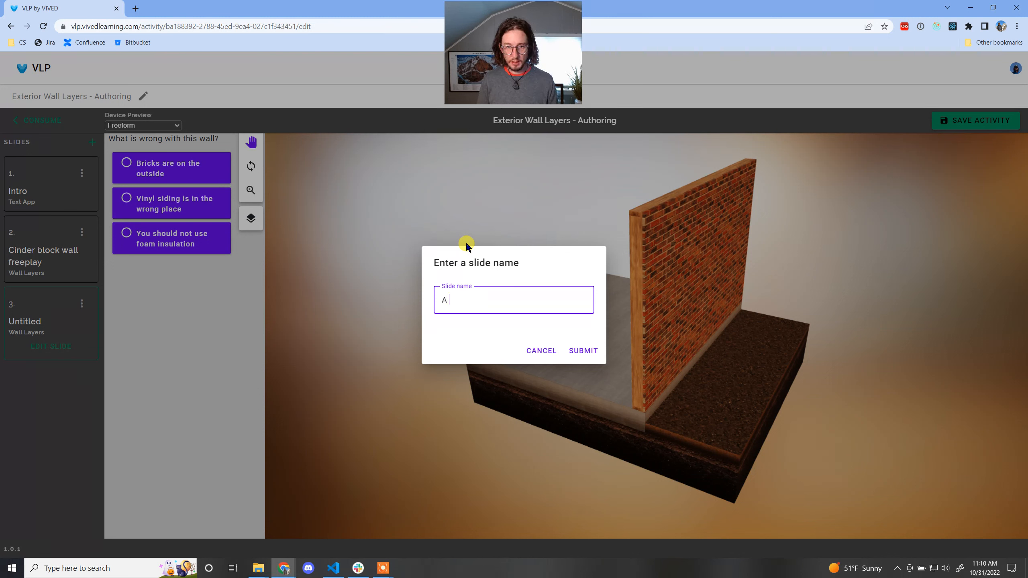
{"action": "key", "text": "BackSpace"}
{"action": "type", "text": "Q"}
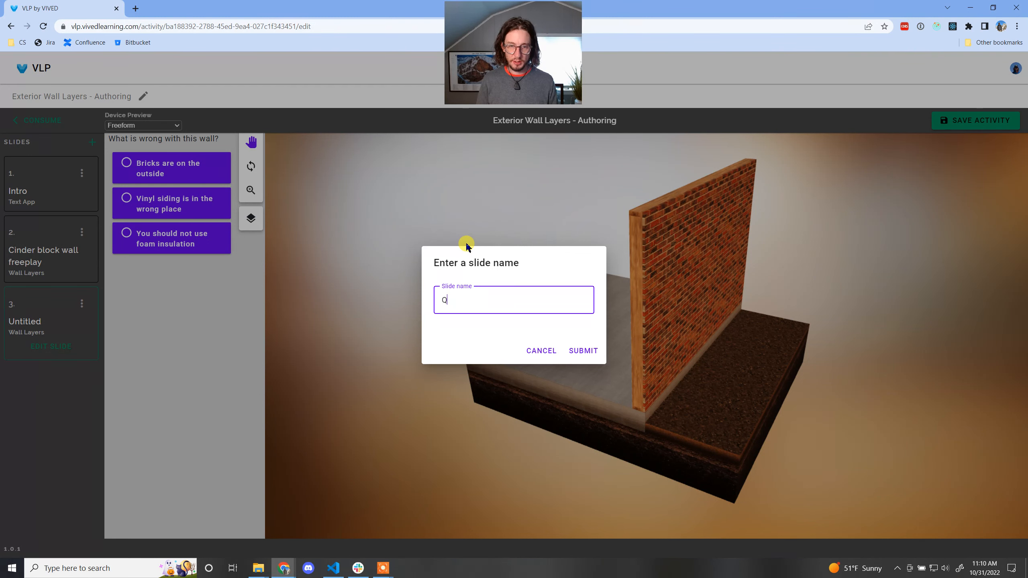
{"action": "type", "text": "uestion Challenge"}
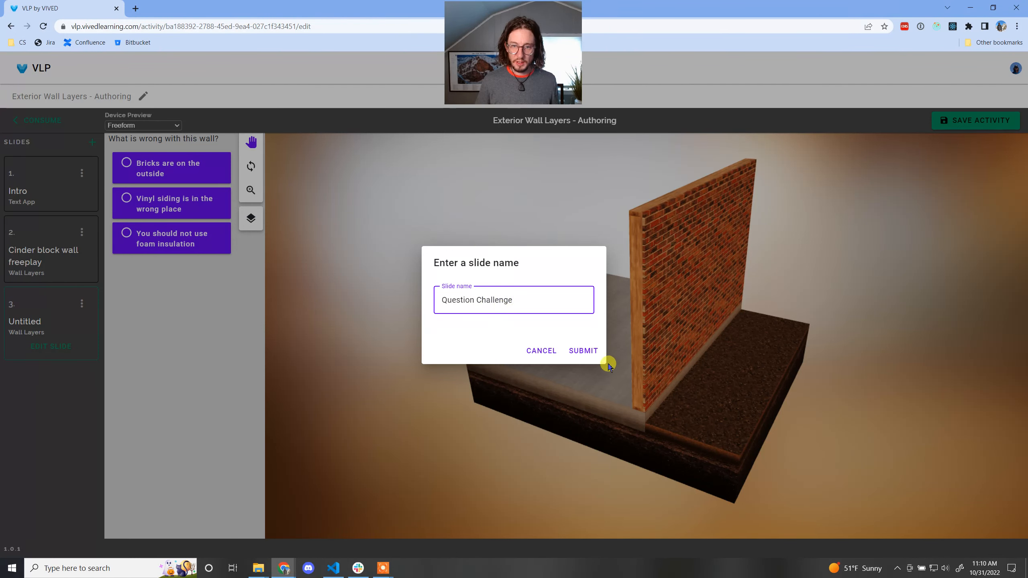
{"action": "left_click", "coordinate": [585, 351]}
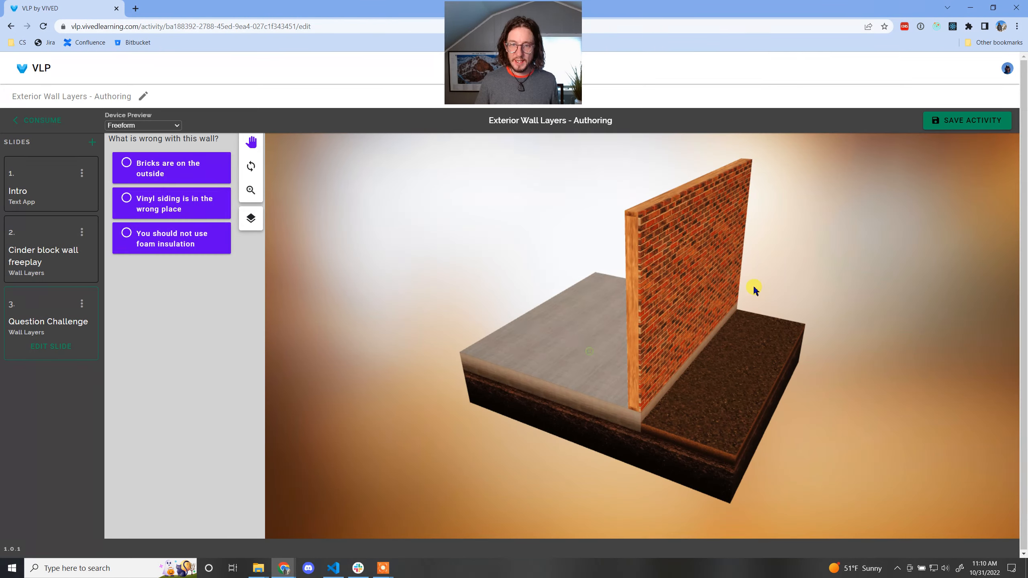
{"action": "left_click", "coordinate": [951, 121]}
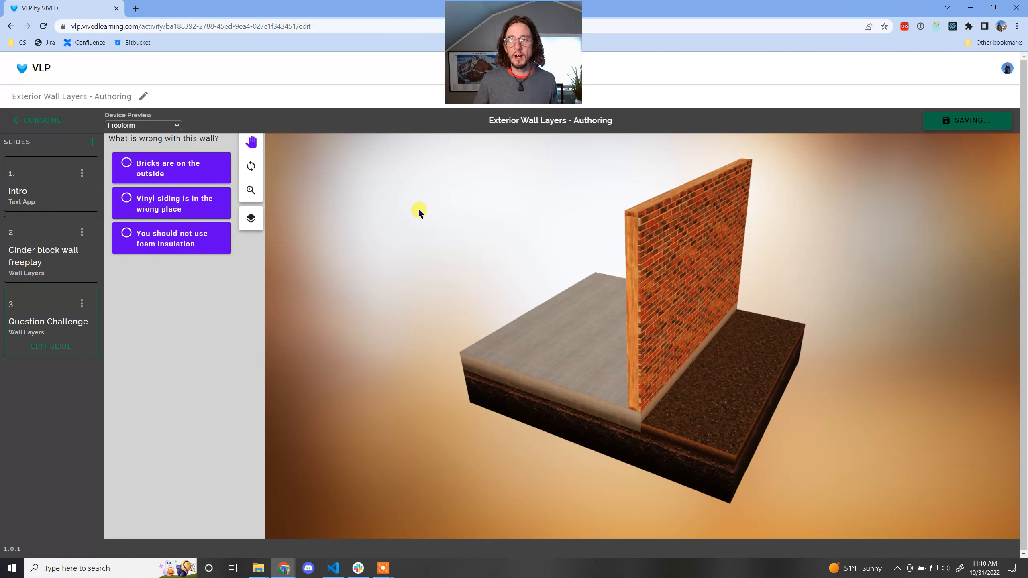
Open the activity in consume mode and inspect the cinder block wall freeplay slide with its layers collapsed and from the interior side.
{"action": "left_click", "coordinate": [35, 120]}
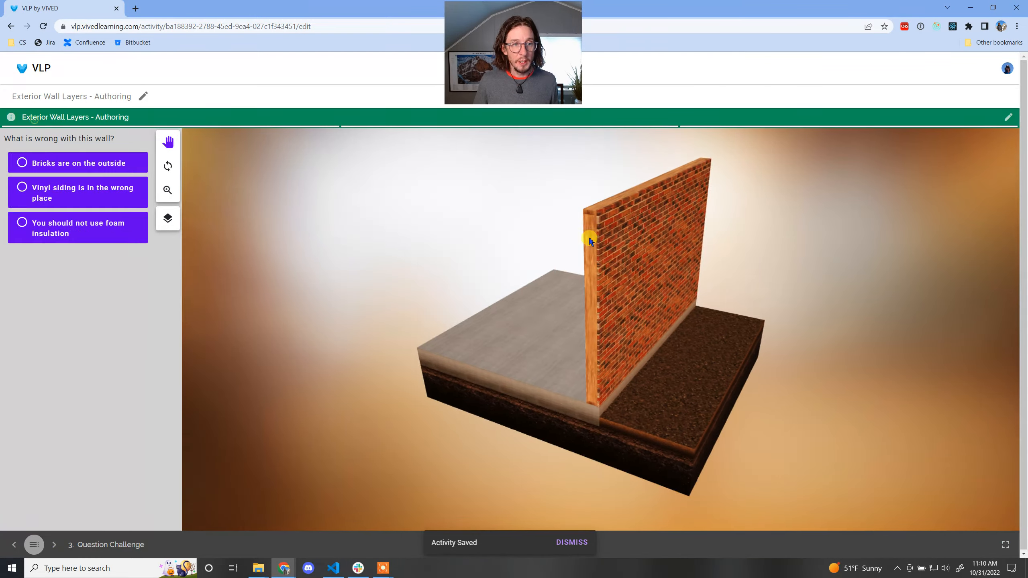
{"action": "left_click", "coordinate": [14, 545]}
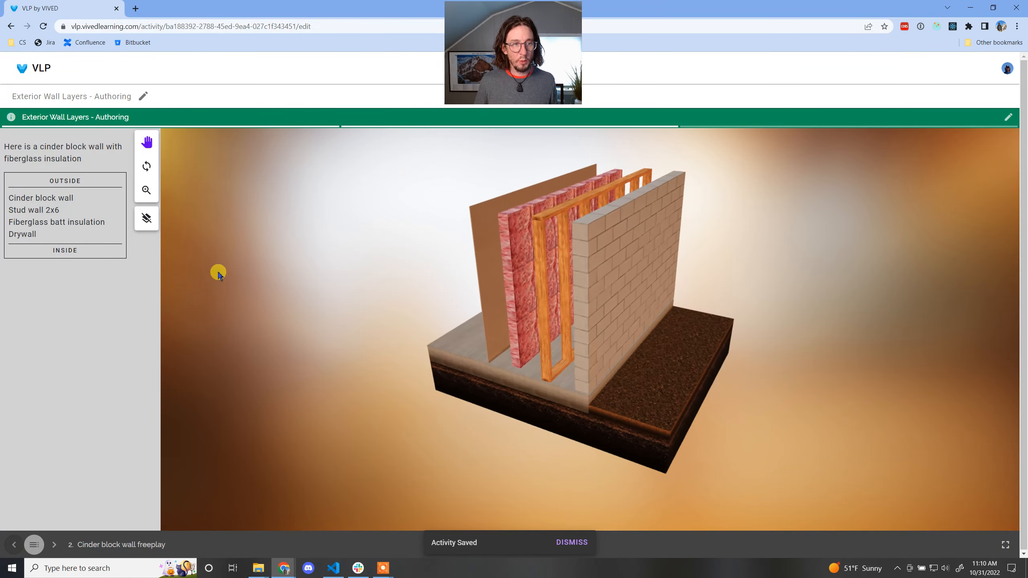
{"action": "left_click_drag", "start_coordinate": [589, 370], "coordinate": [392, 351]}
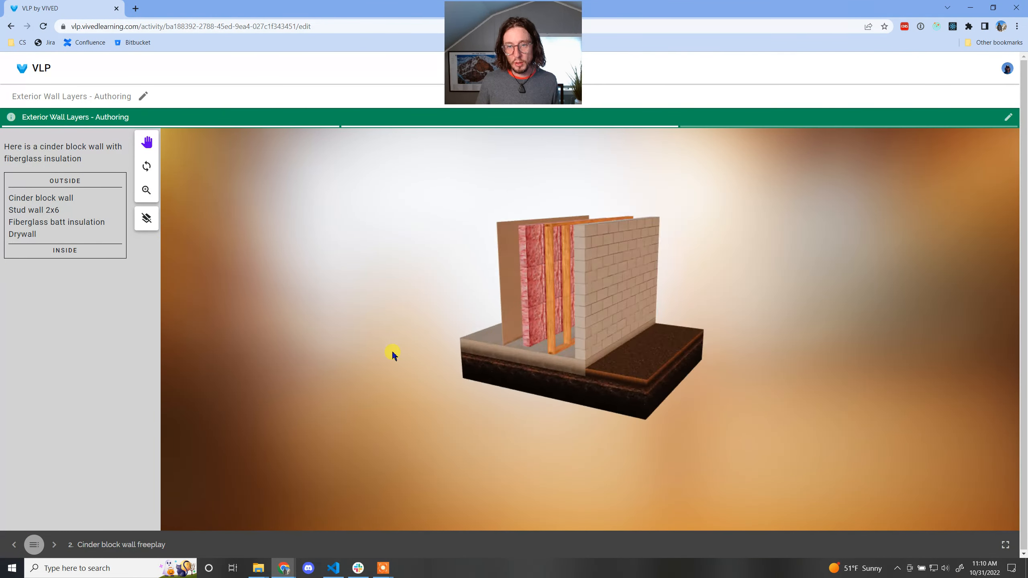
{"action": "left_click", "coordinate": [147, 218]}
{"action": "left_click_drag", "start_coordinate": [628, 291], "coordinate": [772, 297]}
{"action": "left_click_drag", "start_coordinate": [323, 279], "coordinate": [565, 348]}
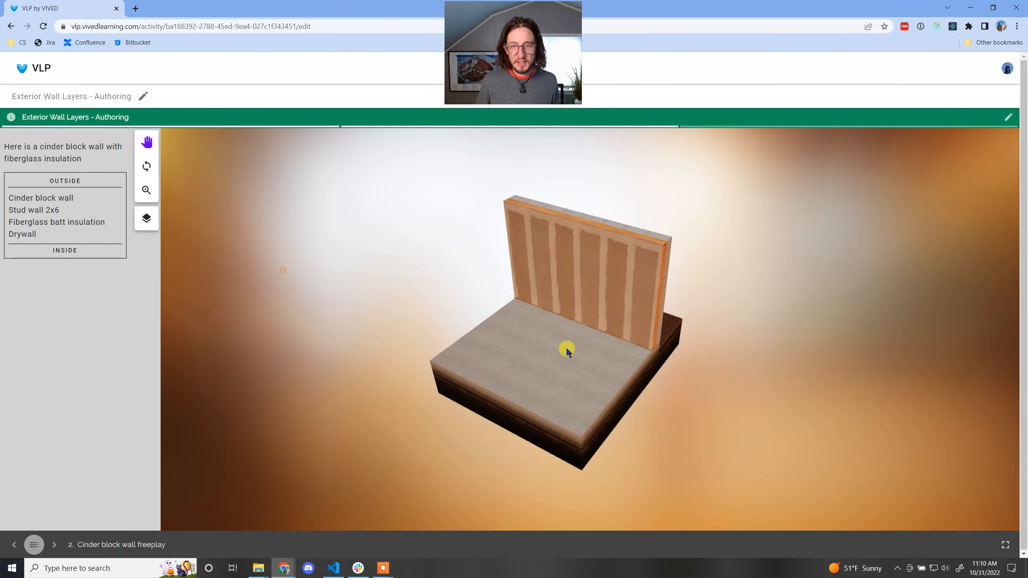
Test the Question Challenge slide: expand the wall's layers and choose the answers "Bricks are on the outside" and "Vinyl siding is in the wrong place".
{"action": "left_click", "coordinate": [54, 545]}
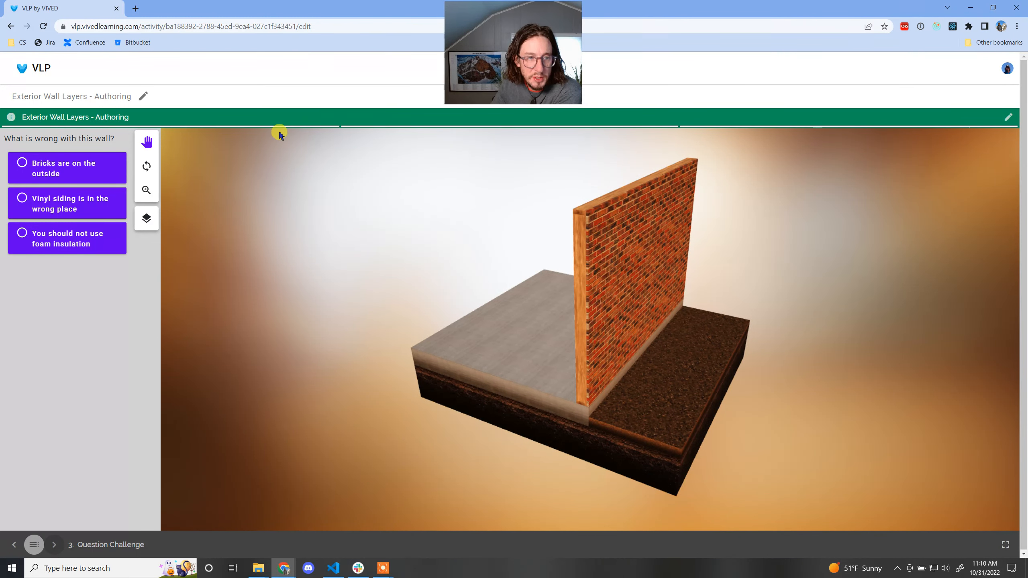
{"action": "left_click", "coordinate": [149, 219]}
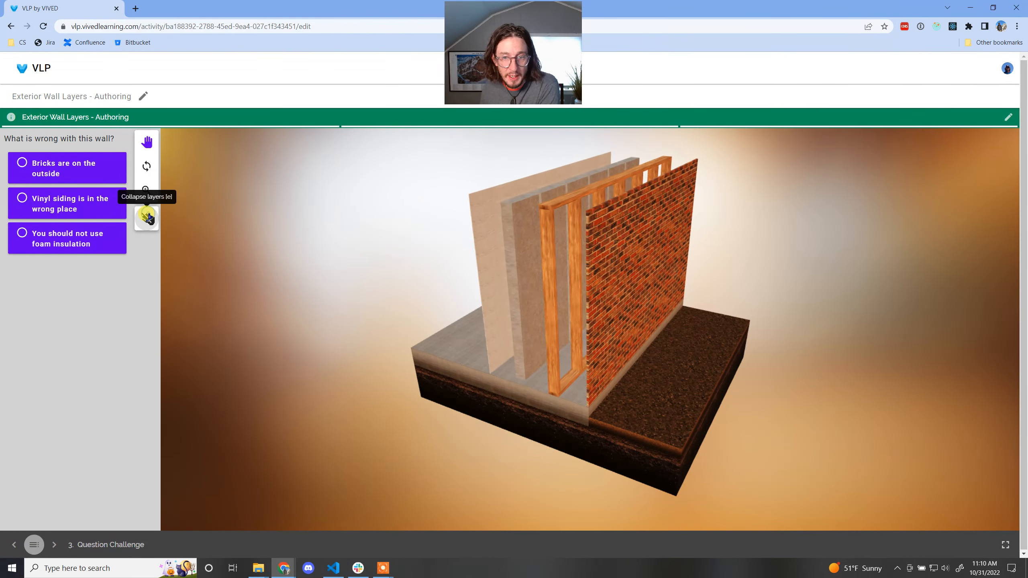
{"action": "left_click", "coordinate": [149, 219]}
{"action": "left_click", "coordinate": [149, 218]}
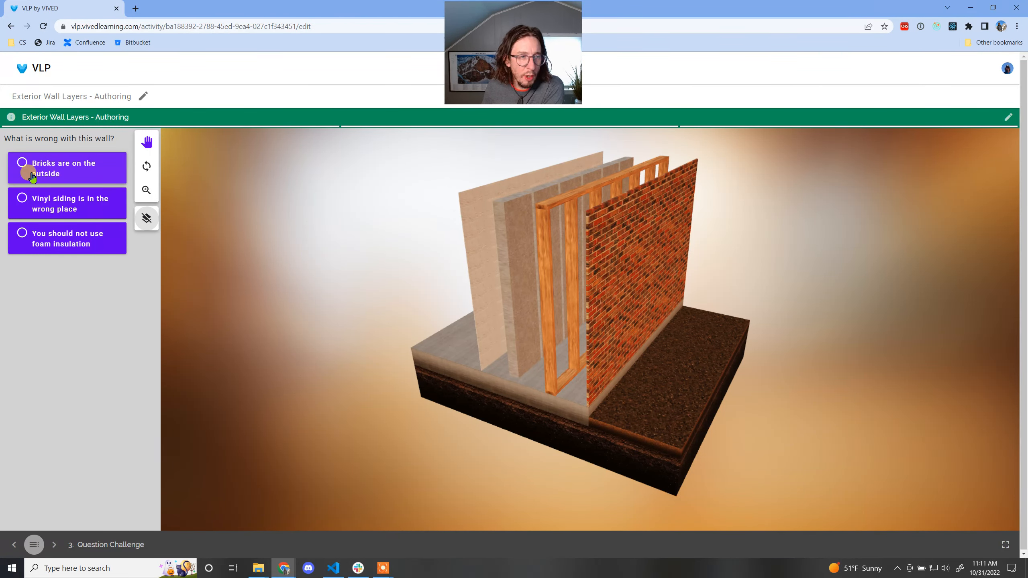
{"action": "left_click", "coordinate": [66, 179]}
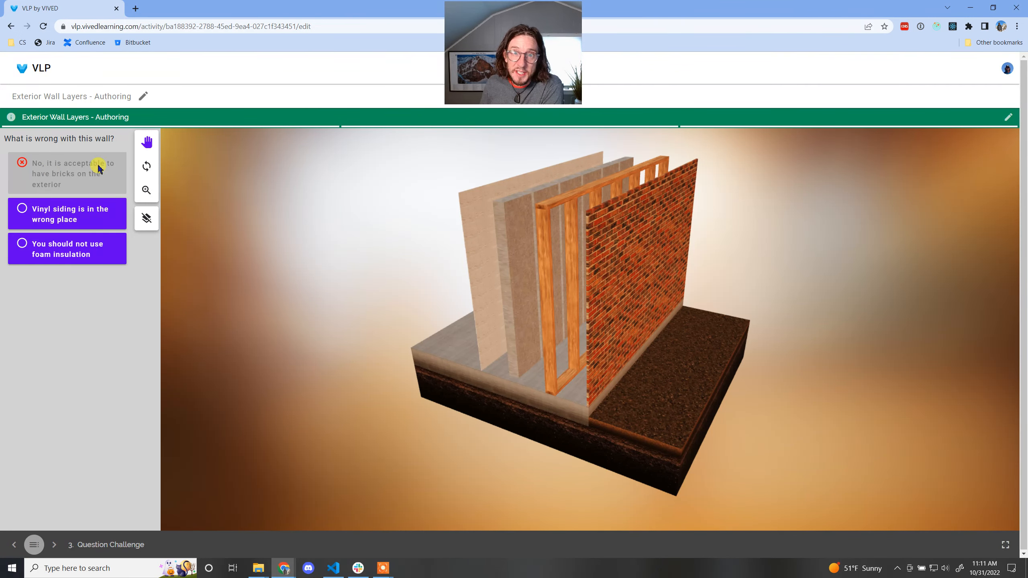
{"action": "left_click", "coordinate": [106, 221]}
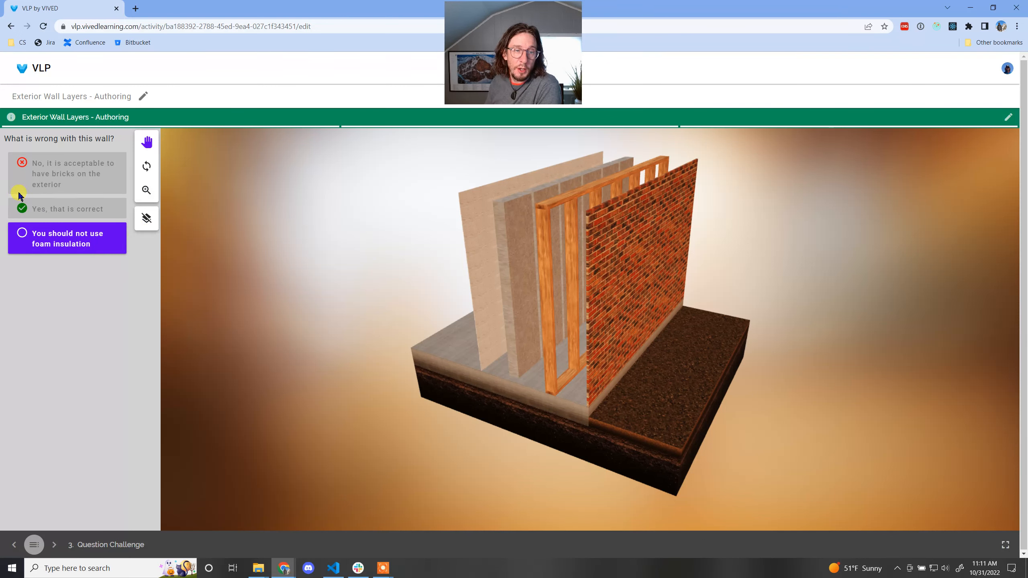